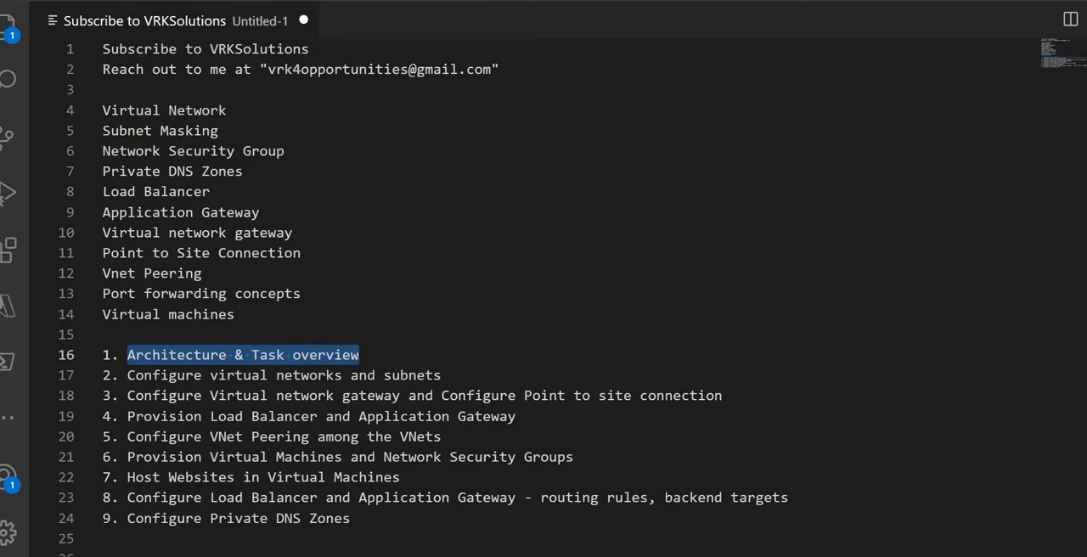
# Step: Switch to the Azure portal in the browser, find the Virtual networks service and start creating a new virtual network
pyautogui.hotkey('alt', 'Tab')
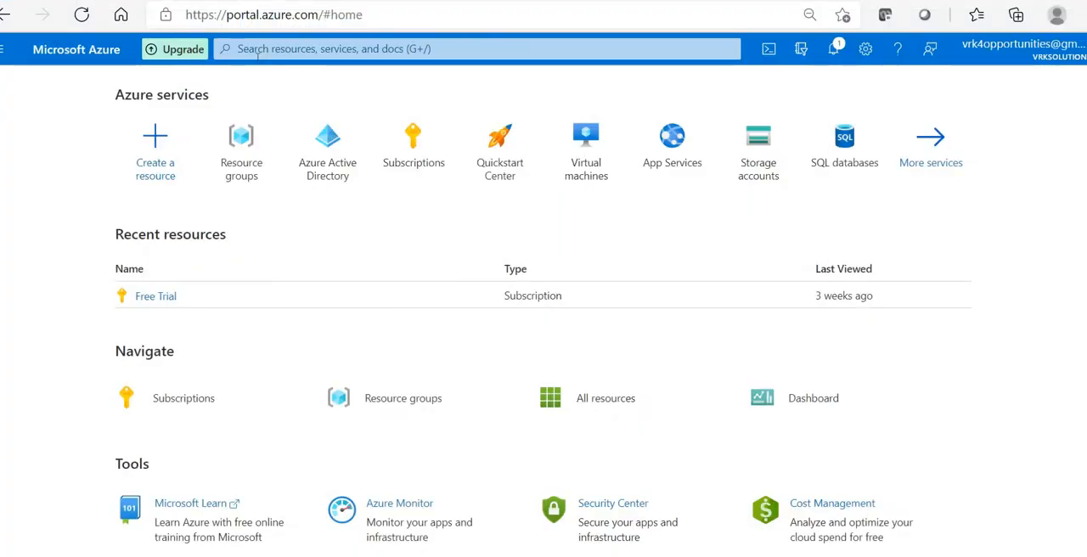
pyautogui.click(258, 53)
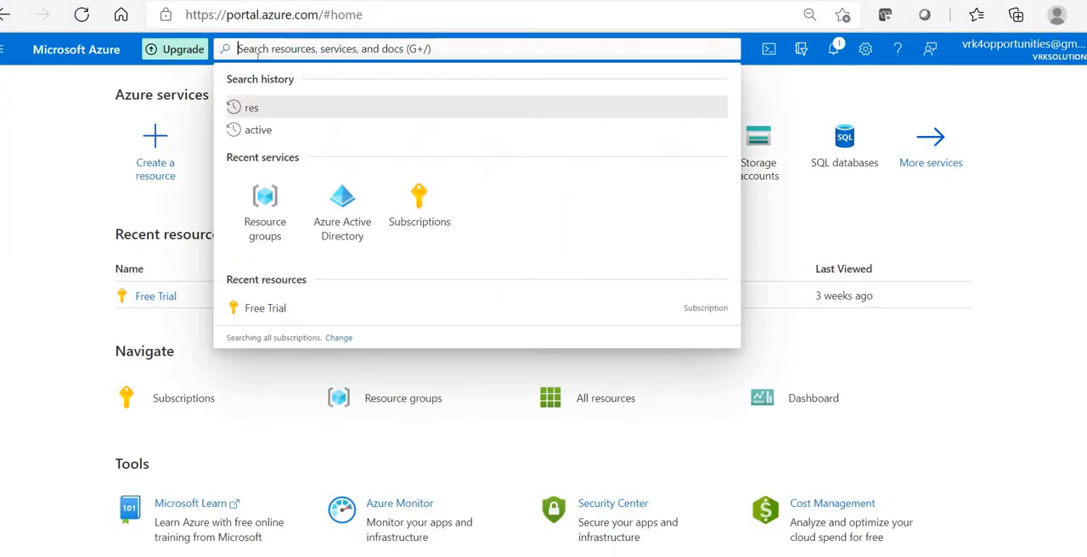
pyautogui.write('vir')
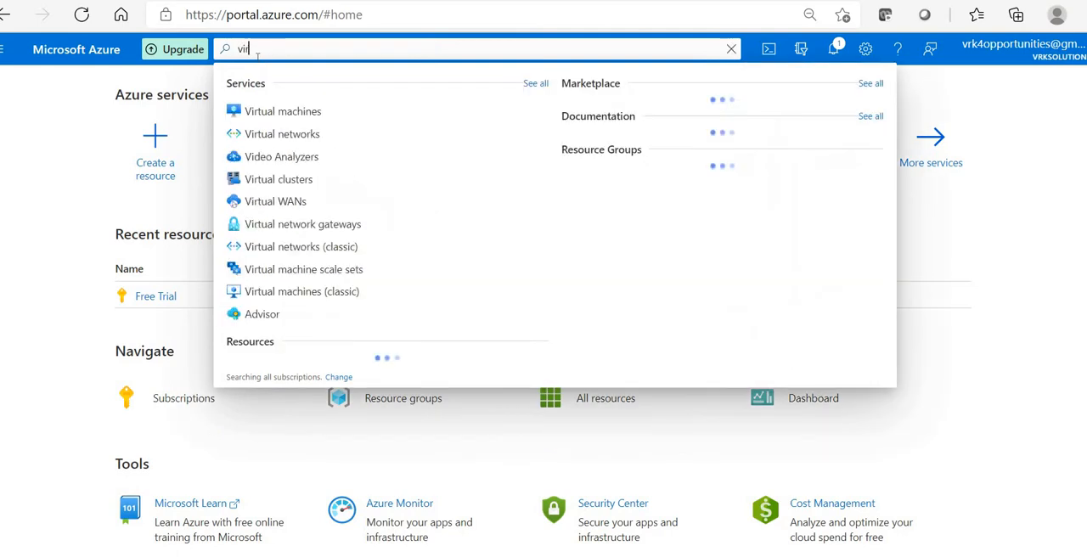
pyautogui.write('tual')
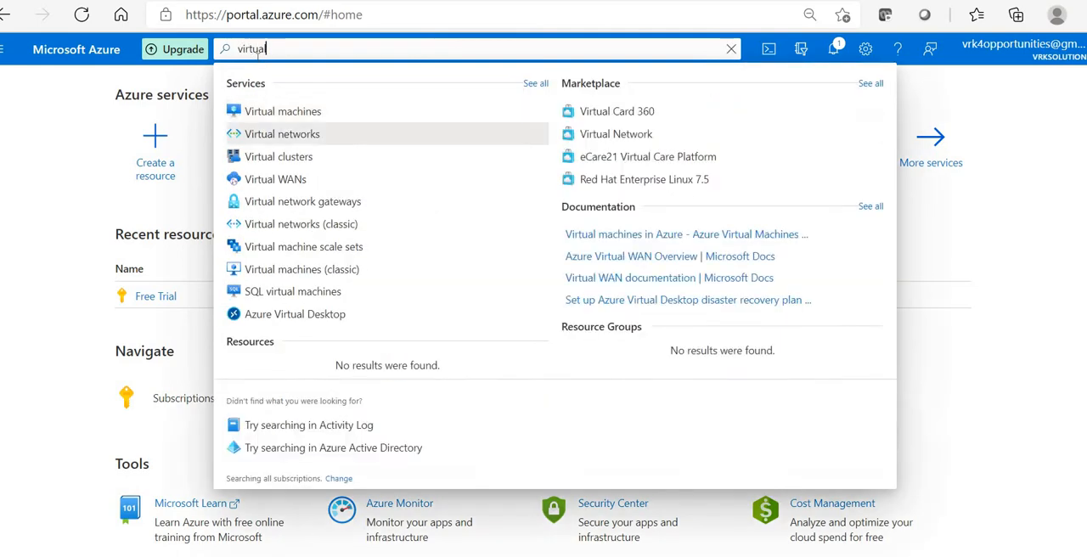
pyautogui.click(282, 134)
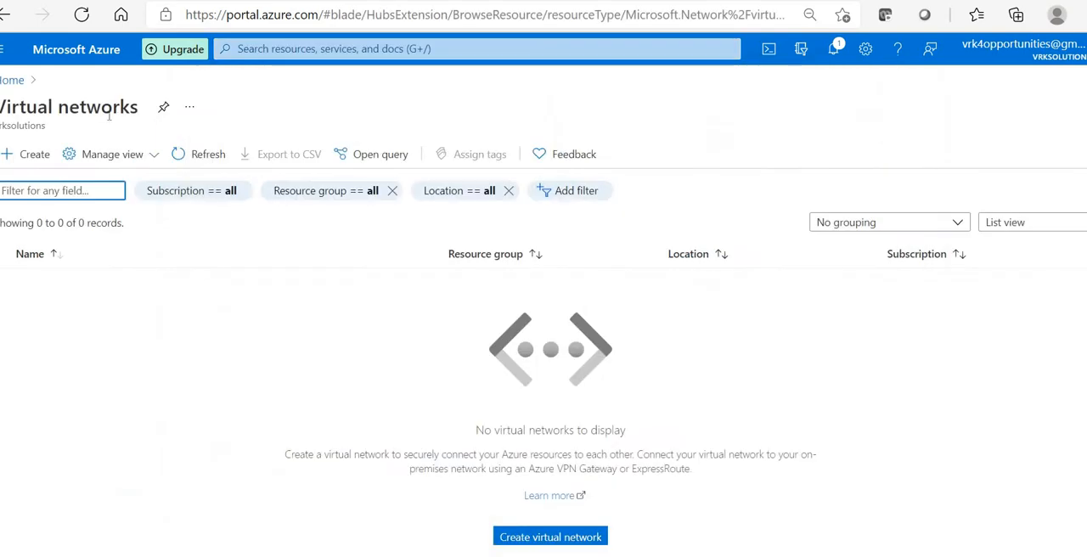
pyautogui.click(35, 156)
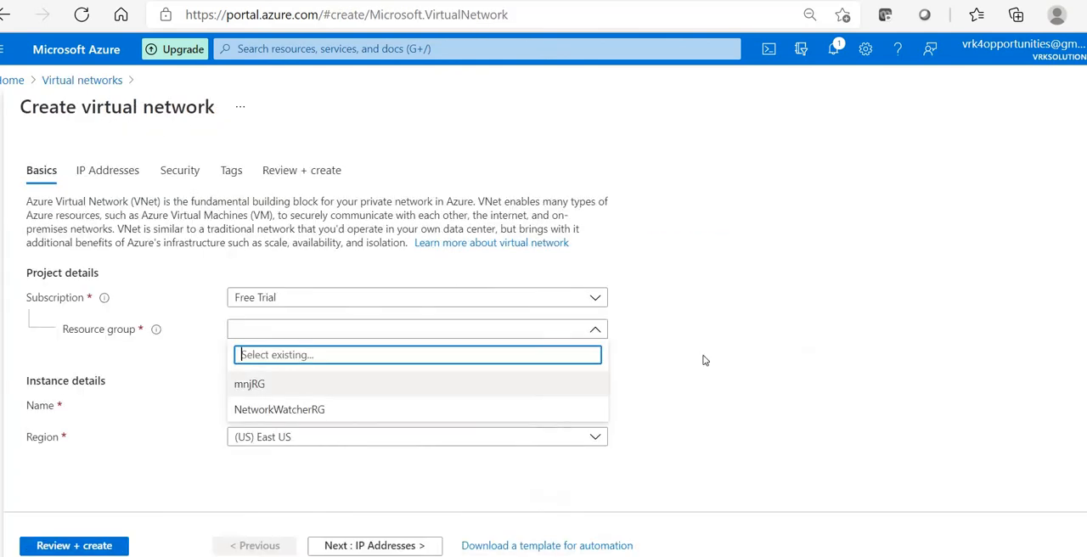
# Step: Create a new resource group named rg-westus for the virtual network
pyautogui.click(251, 348)
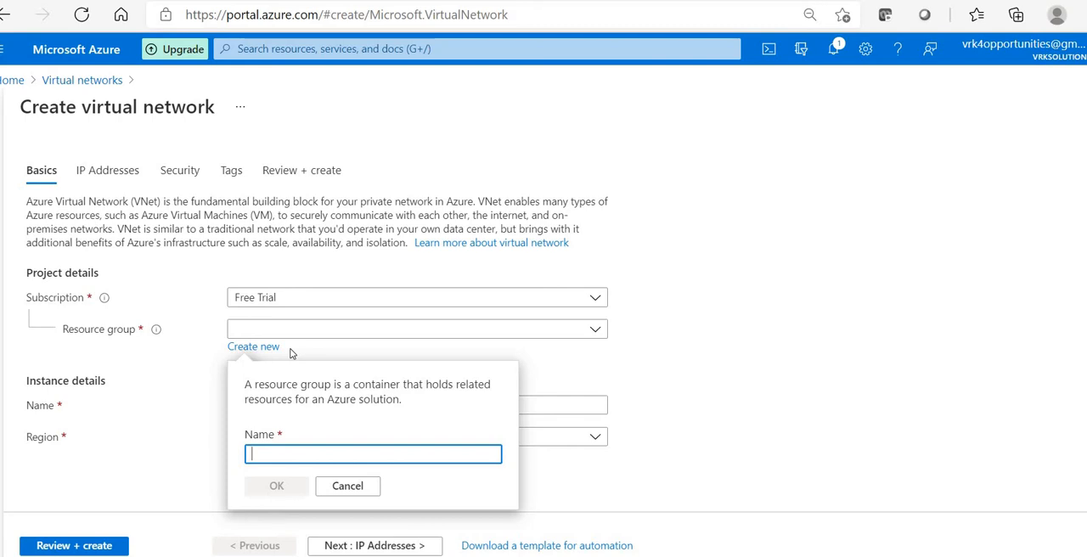
pyautogui.write('rg-west')
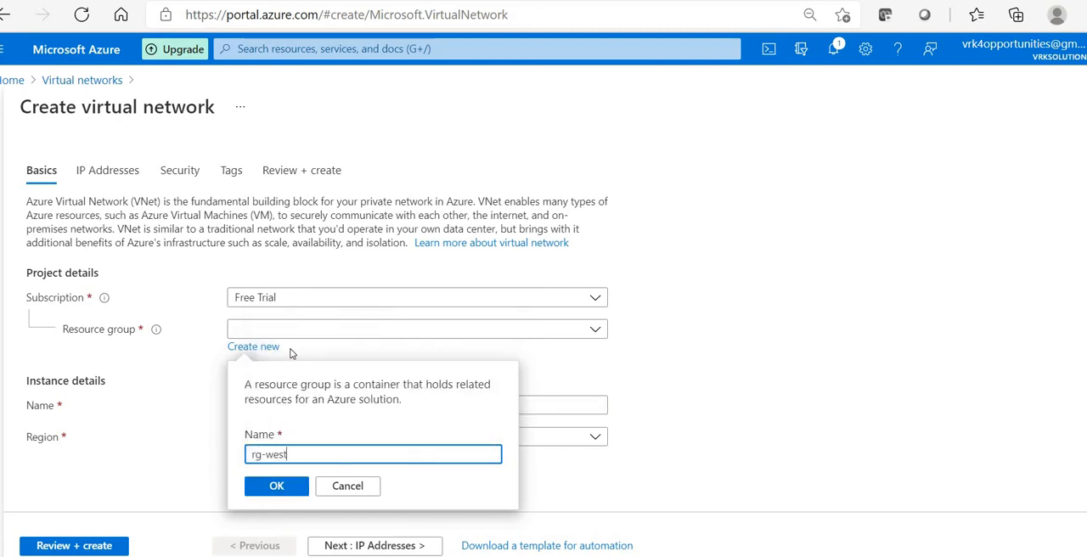
pyautogui.write('us')
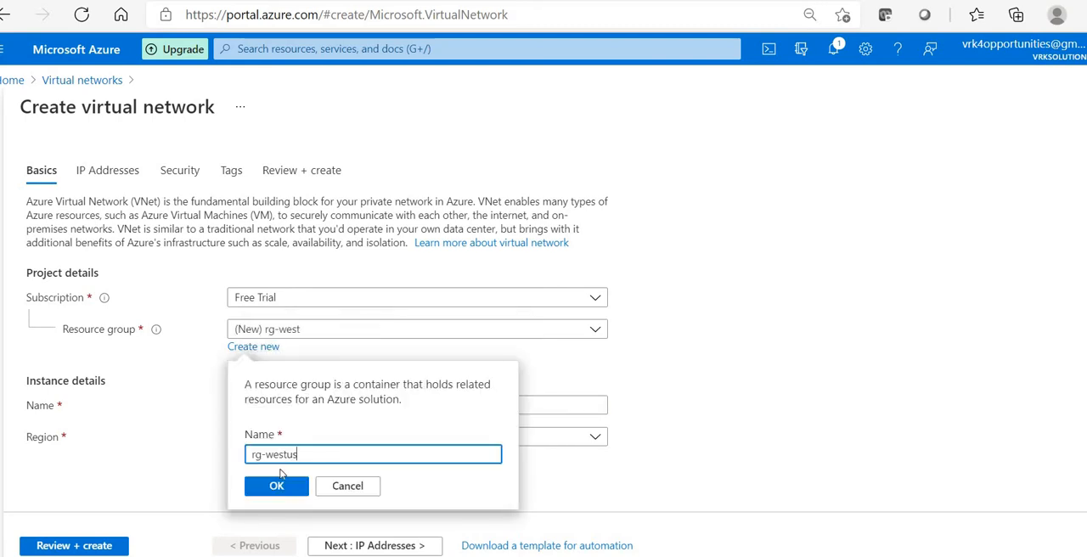
pyautogui.click(276, 485)
# Step: Name the virtual network vnet-westus and set its region to (US) West US
pyautogui.click(308, 408)
pyautogui.write('vnet-w')
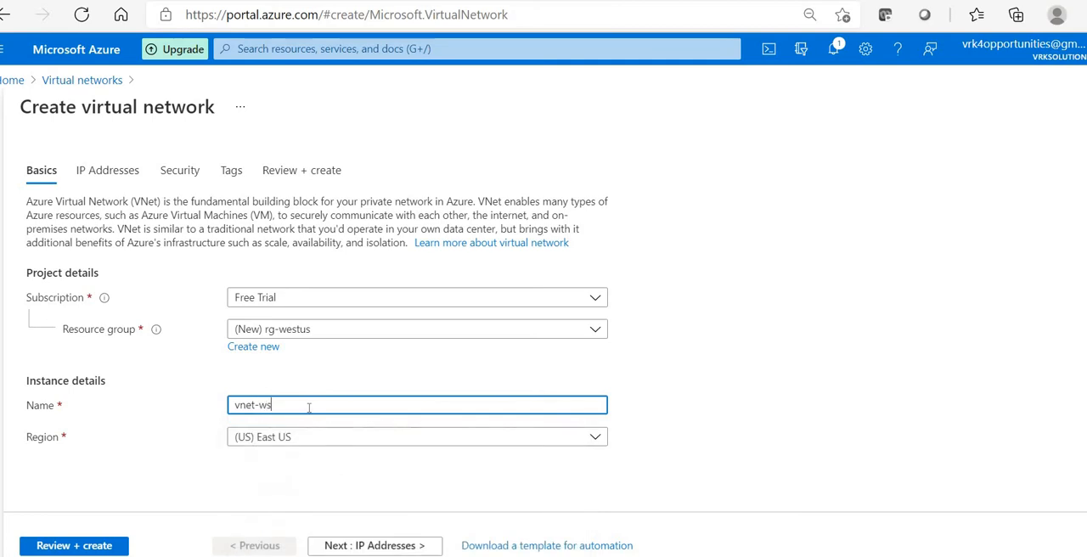
pyautogui.write('est')
pyautogui.click(308, 437)
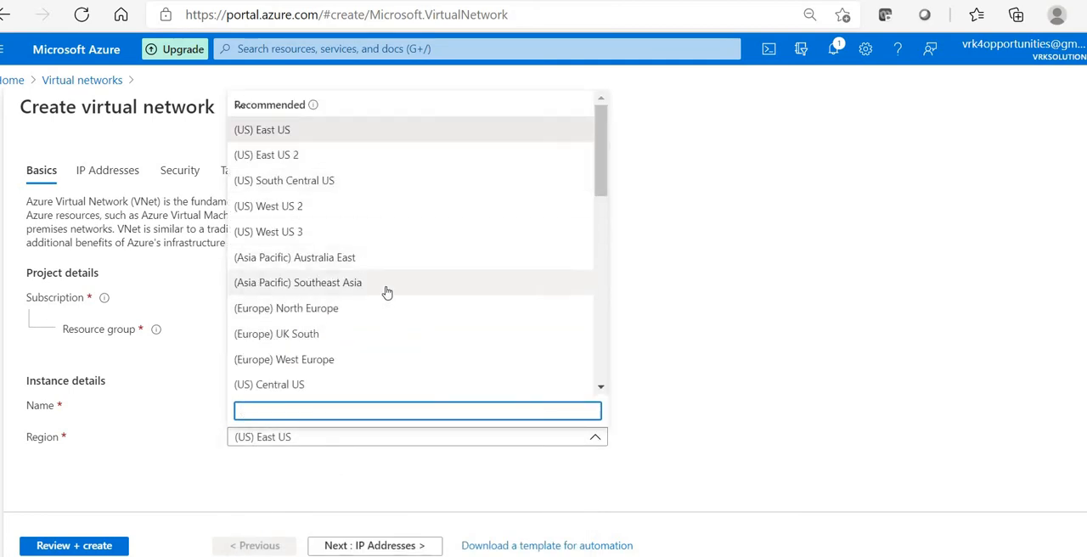
pyautogui.scroll(-3, 382, 298)
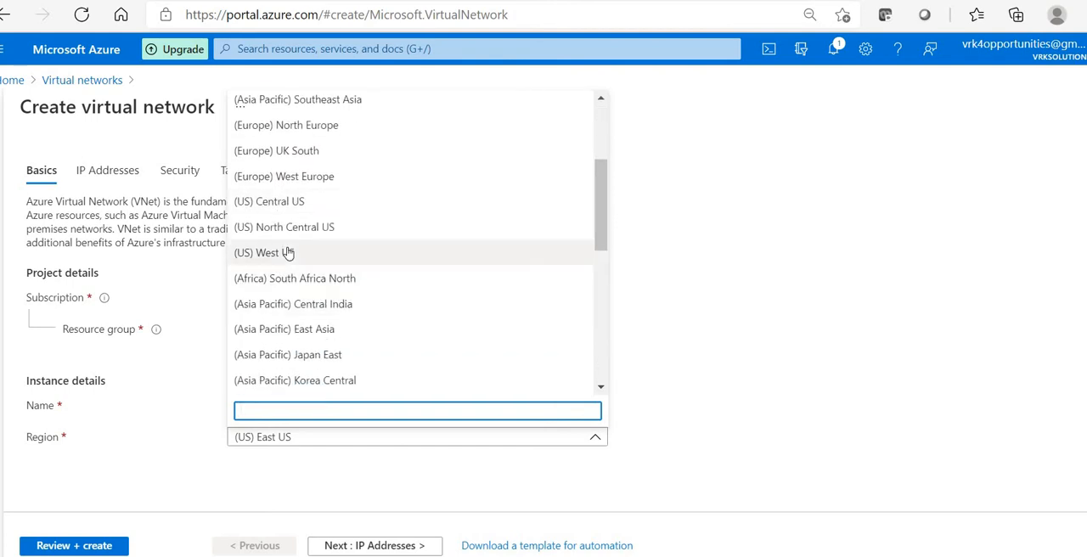
pyautogui.click(287, 264)
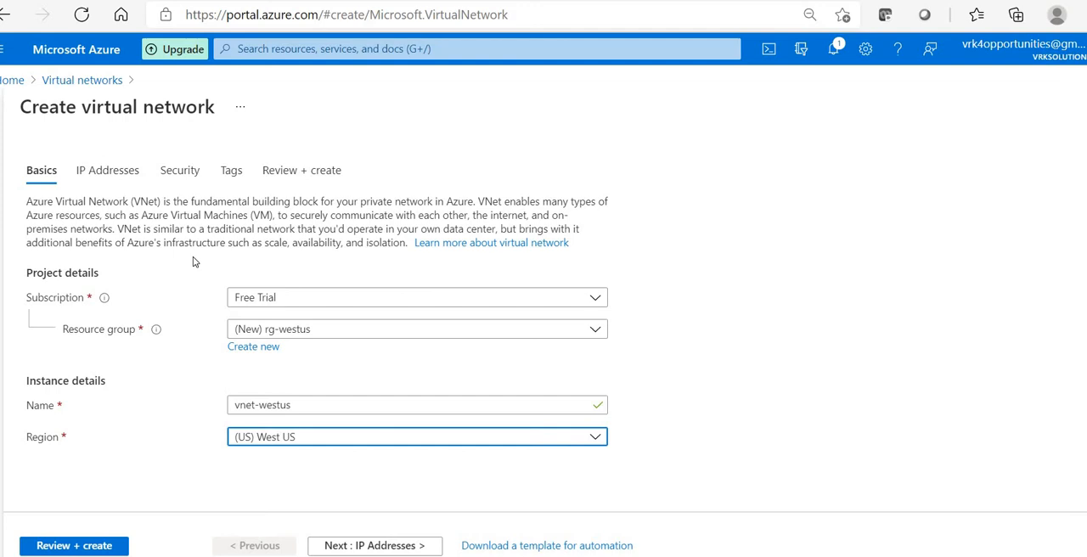
# Step: Set the virtual network's IPv4 address space to 102.10.0.0/16
pyautogui.click(352, 545)
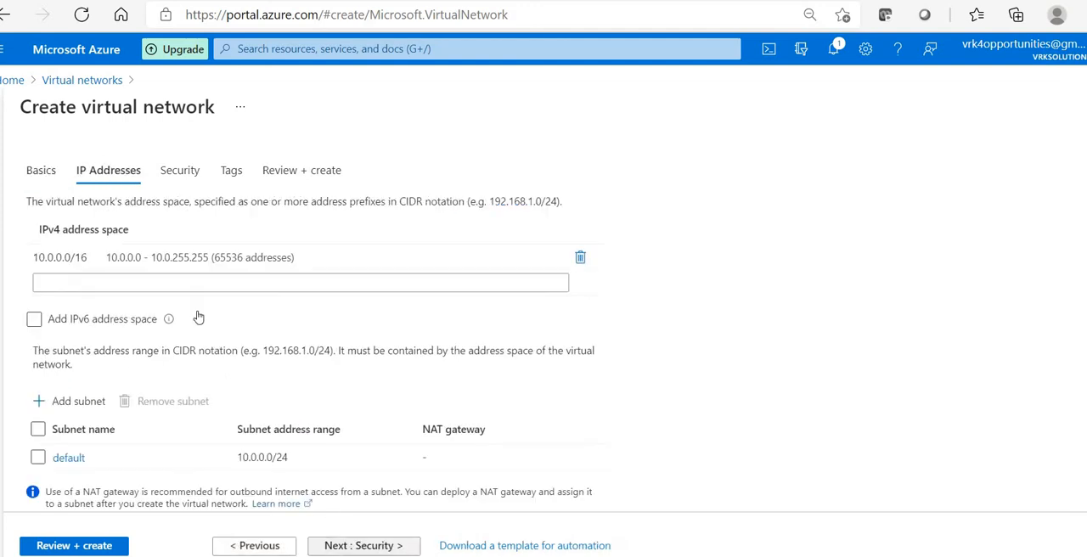
pyautogui.click(106, 257)
pyautogui.click(108, 257)
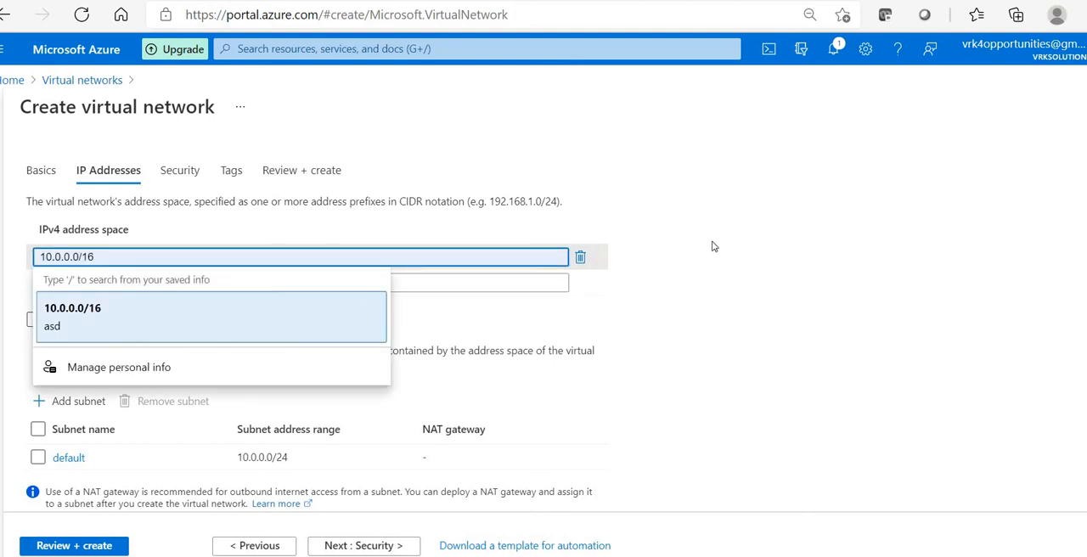
pyautogui.hotkey('ctrl', 'a')
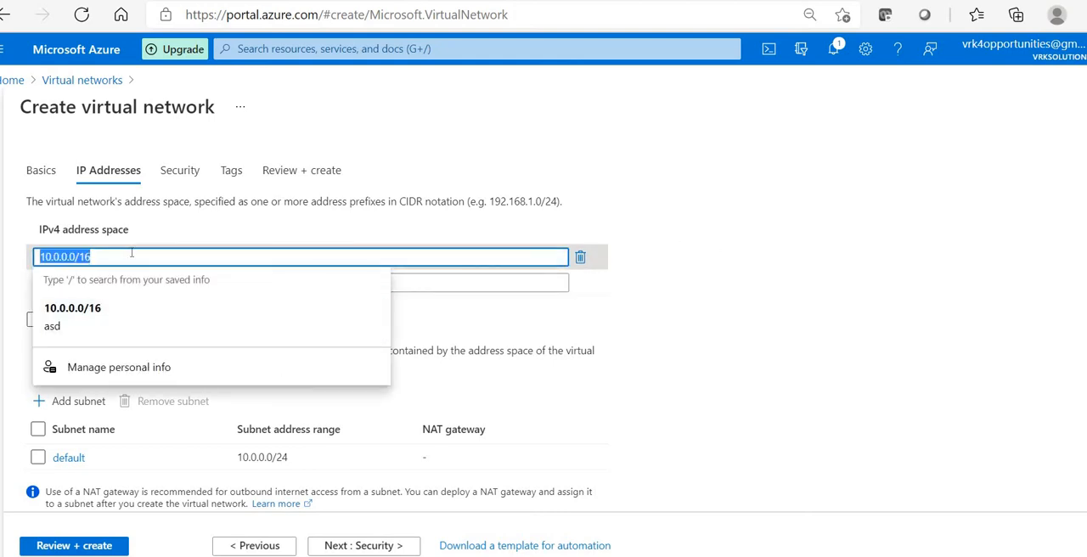
pyautogui.write('102')
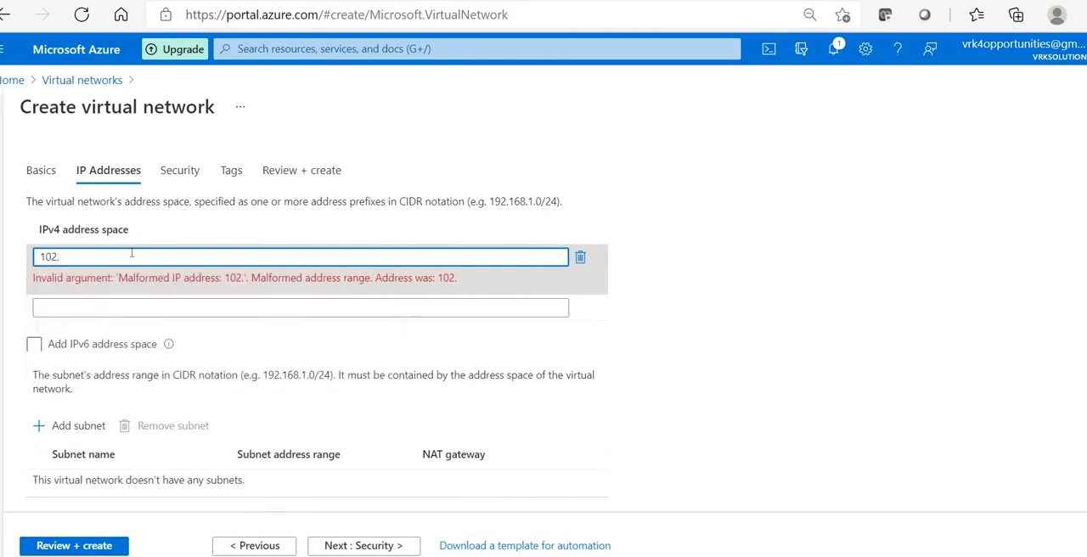
pyautogui.write('.10.')
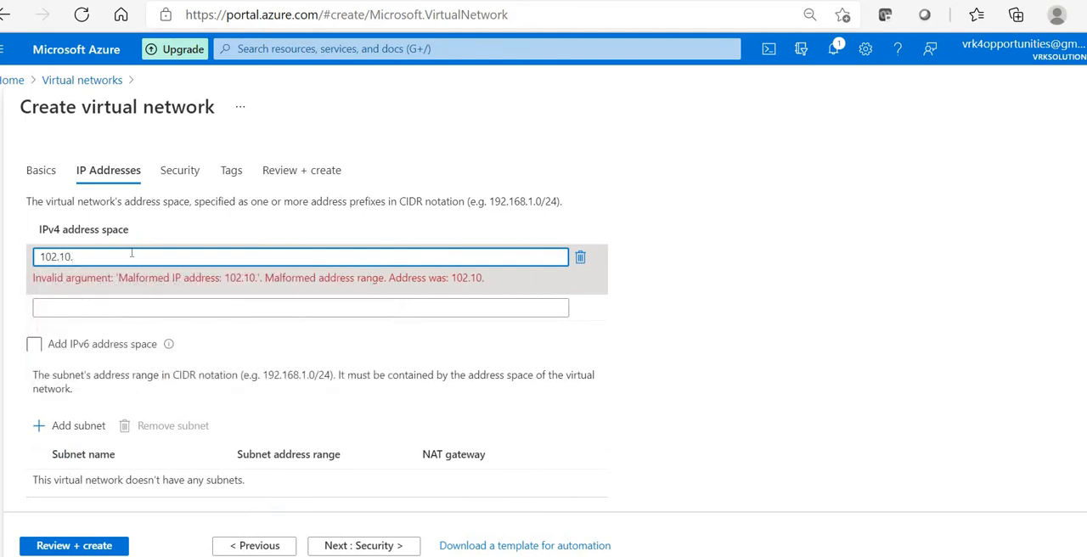
pyautogui.write('0.0/16')
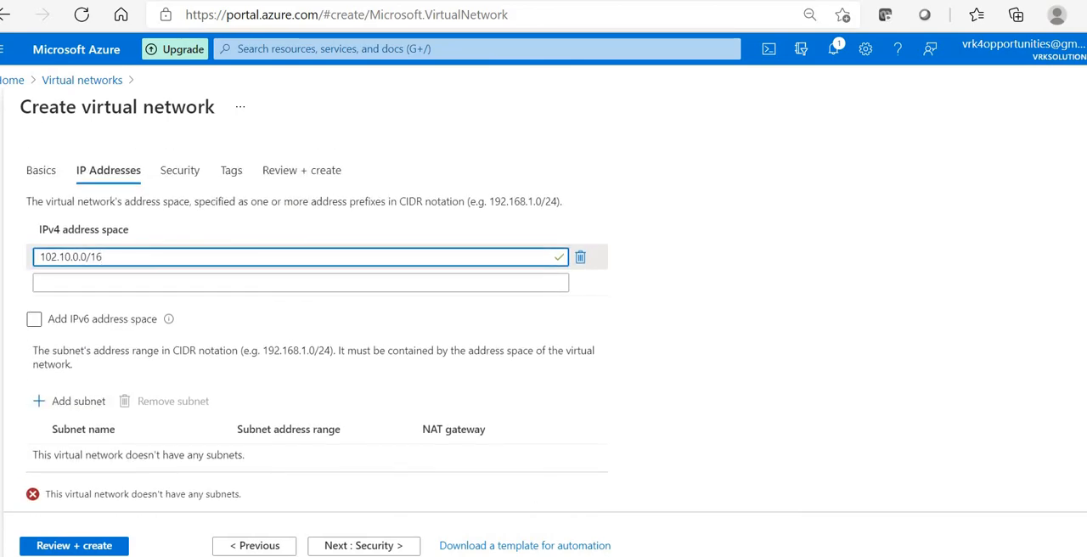
# Step: Add a subnet named mgmt-subnet with the address range 102.10.0.0/24
pyautogui.hotkey('alt', 'Tab')
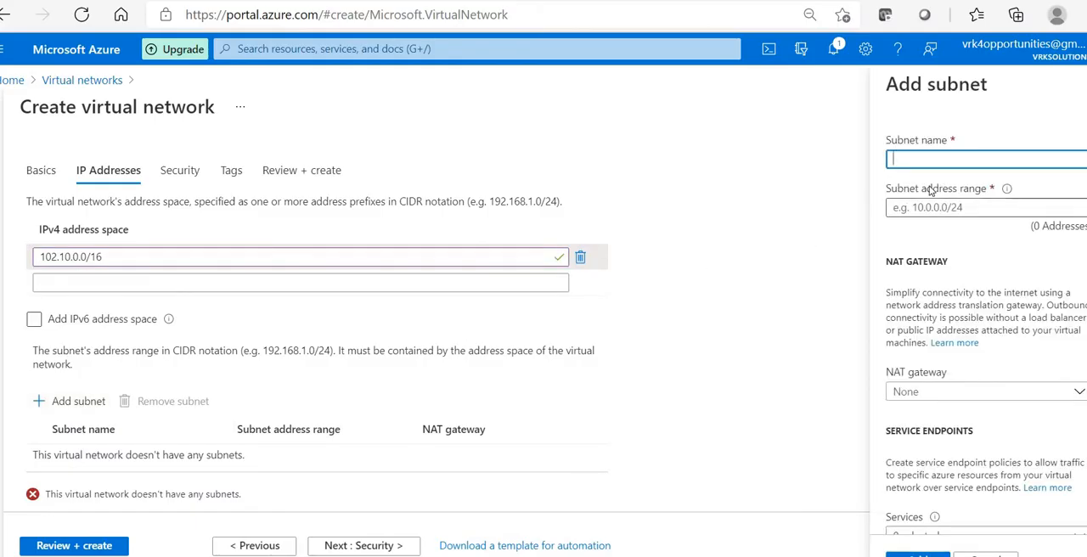
pyautogui.write('mgmt-subn')
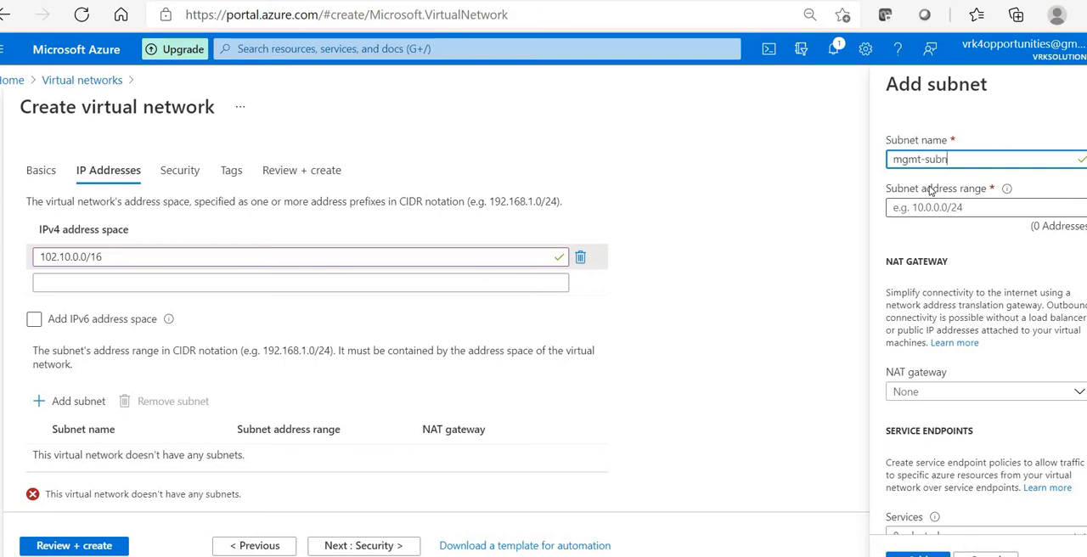
pyautogui.write('et')
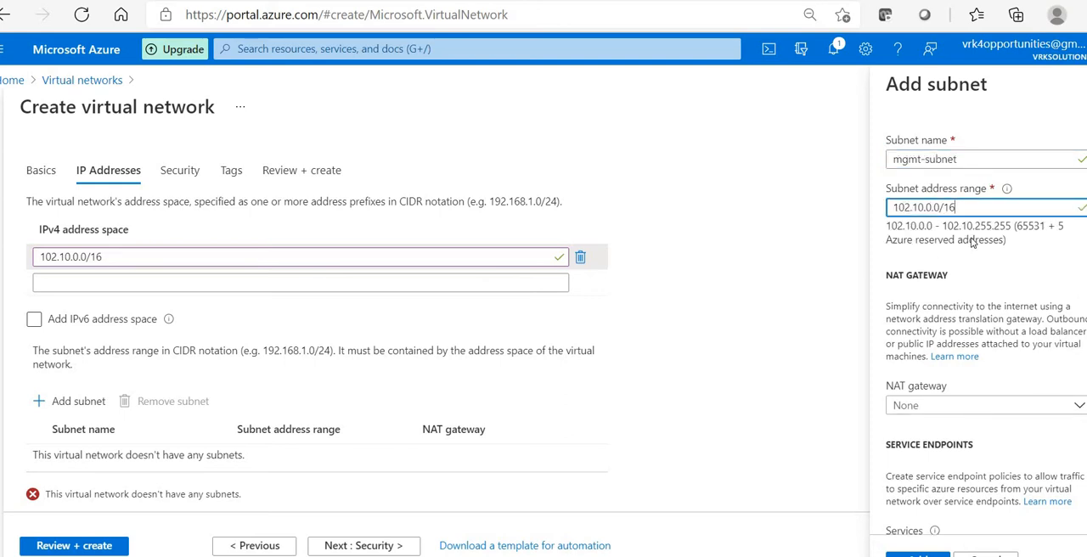
pyautogui.press('BackSpace')
pyautogui.press('BackSpace')
pyautogui.write('24')
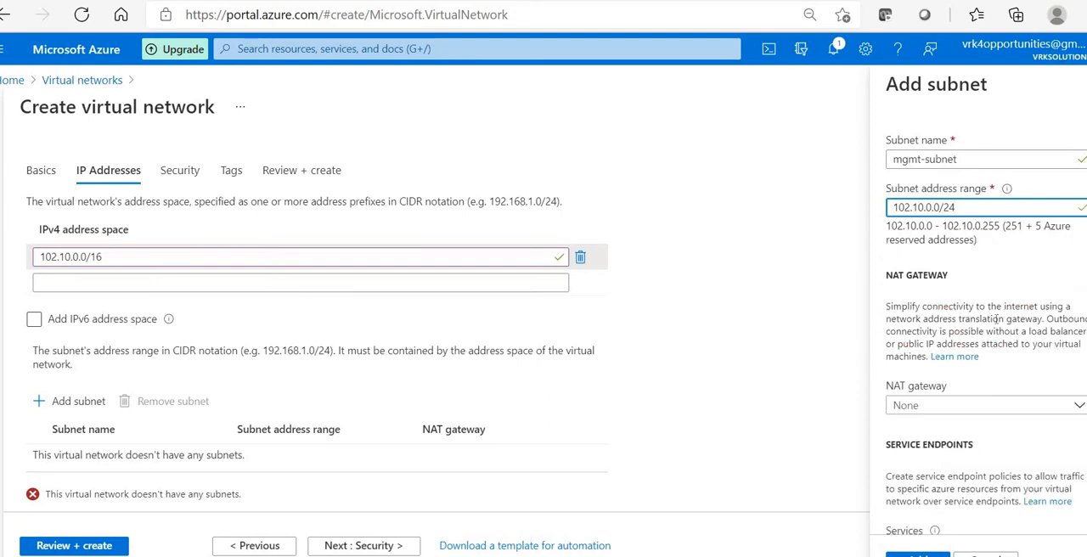
pyautogui.scroll(-1, 958, 467)
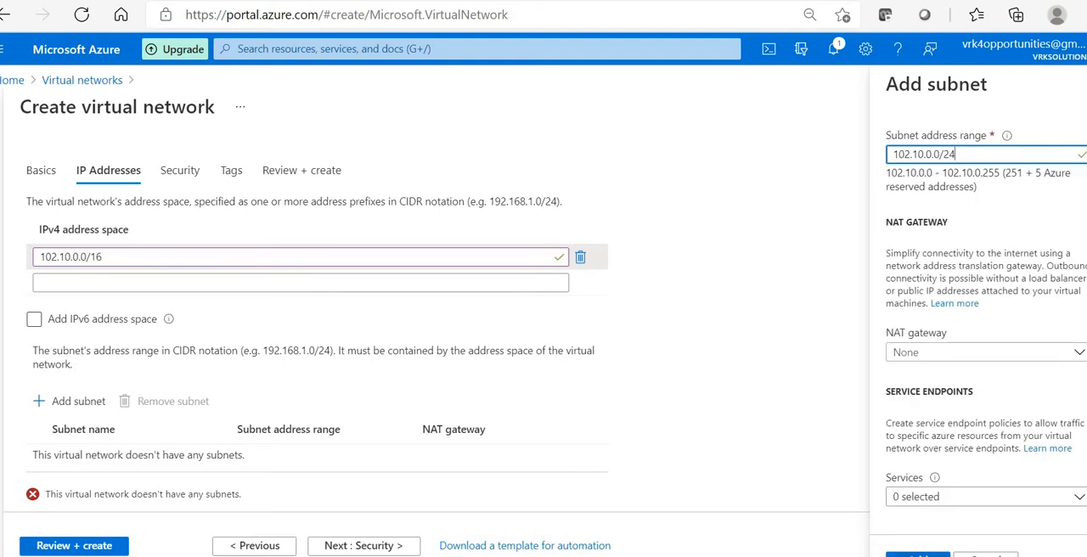
pyautogui.click(918, 555)
# Step: Start another subnet for the virtual network and name it vnetgw-subnet
pyautogui.scroll(-1, 54, 357)
pyautogui.click(55, 356)
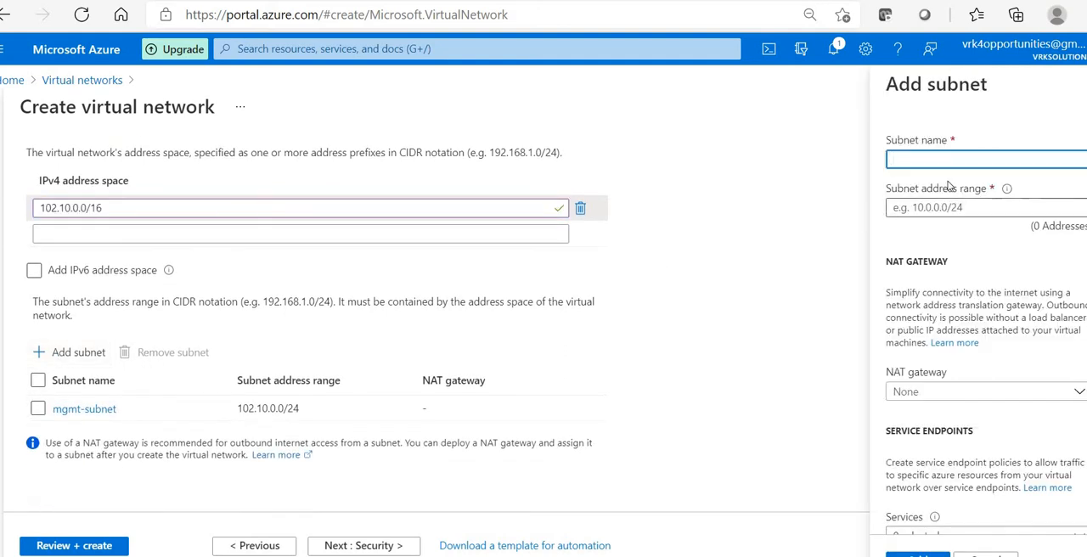
pyautogui.write('vnet')
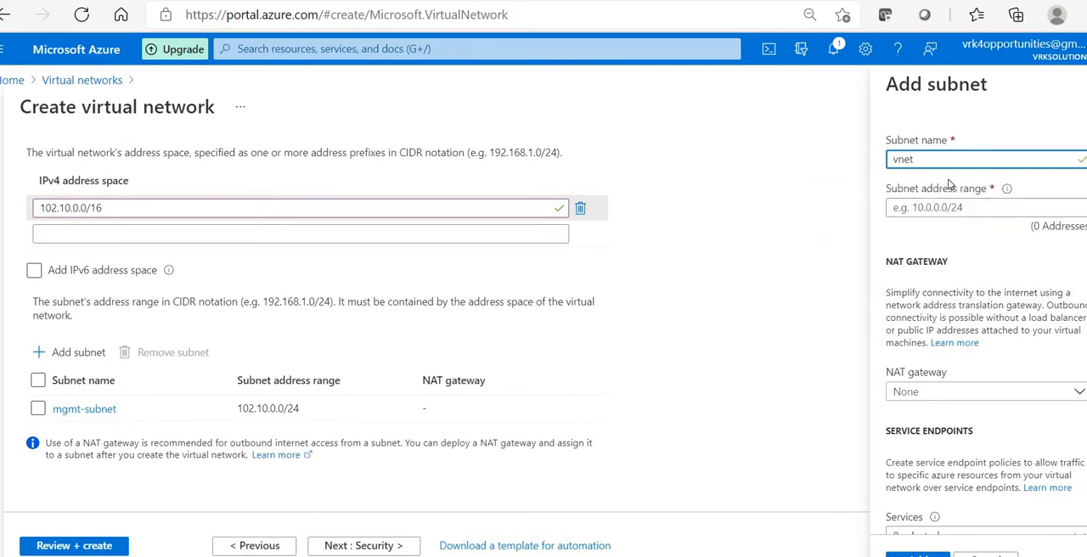
pyautogui.write('gw-subnet')
# Step: Set the address range of vnetgw-subnet to 102.10.255.0/24 and add the subnet to the virtual network
pyautogui.click(952, 208)
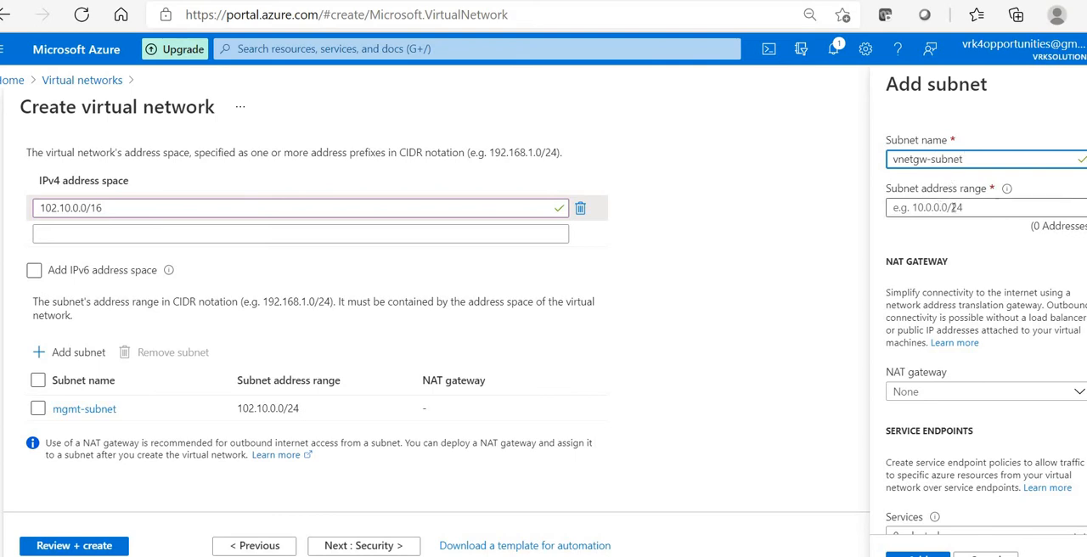
pyautogui.write('102.10.0.0/16')
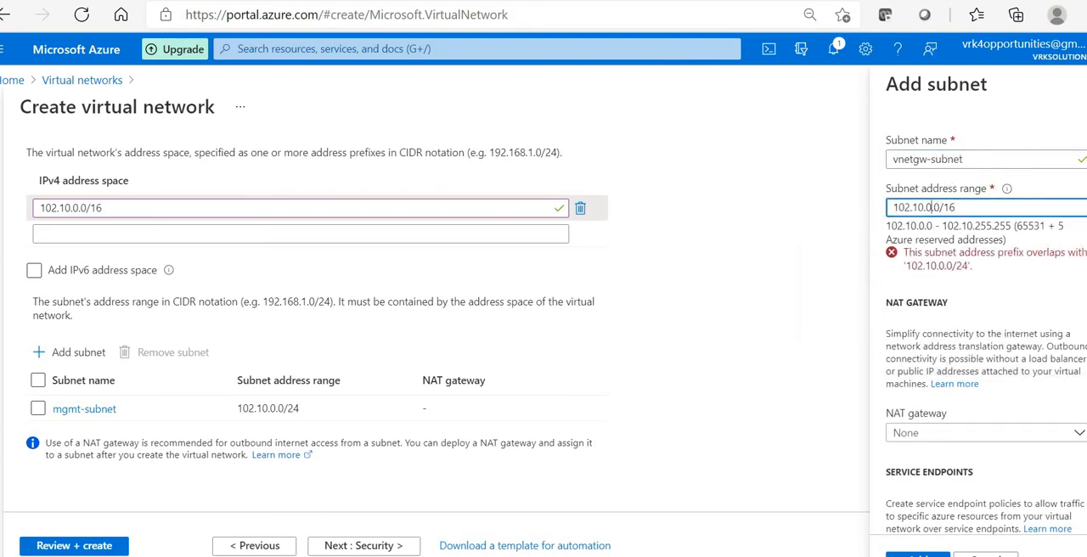
pyautogui.press('BackSpace')
pyautogui.write('22')
pyautogui.press('BackSpace')
pyautogui.write('55')
pyautogui.click(988, 203)
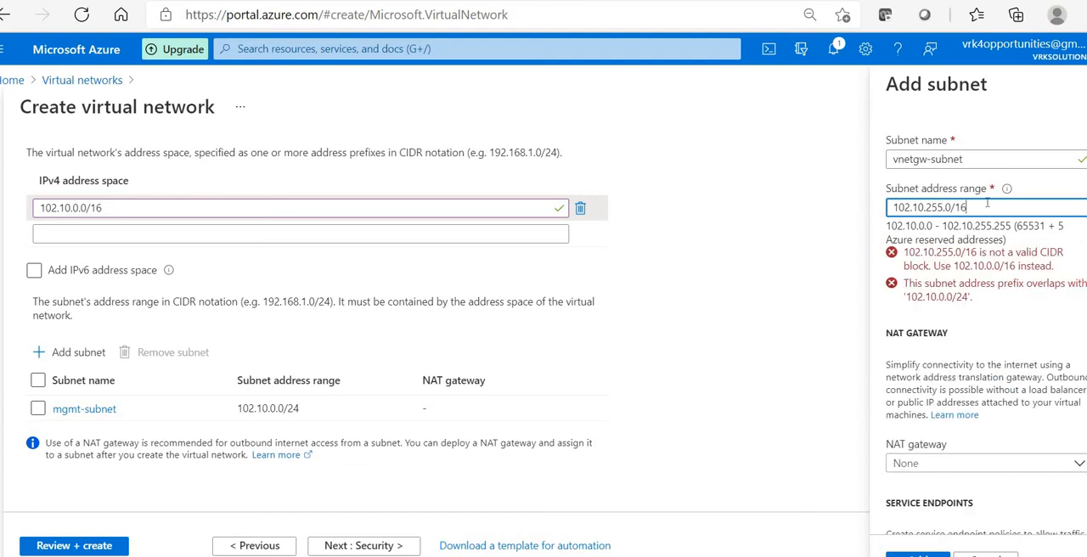
pyautogui.press('BackSpace')
pyautogui.press('BackSpace')
pyautogui.write('24')
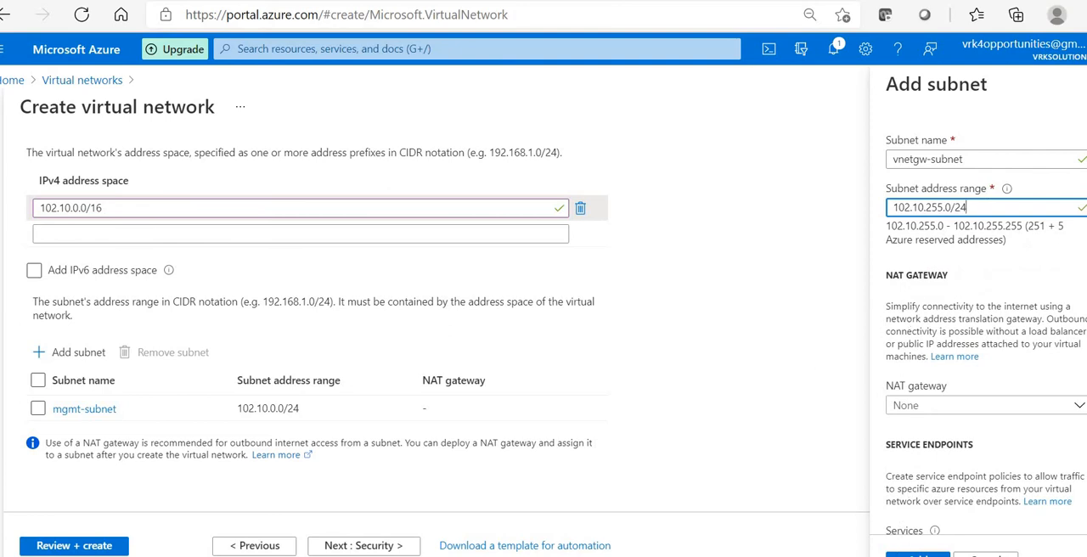
pyautogui.click(918, 553)
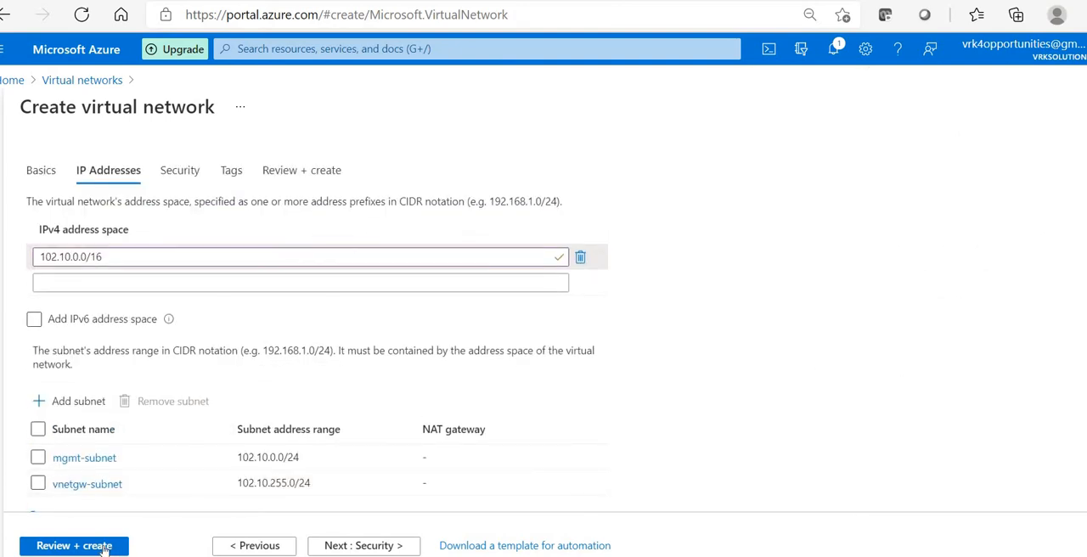
# Step: Review the vnet-westus configuration and create the virtual network
pyautogui.click(105, 547)
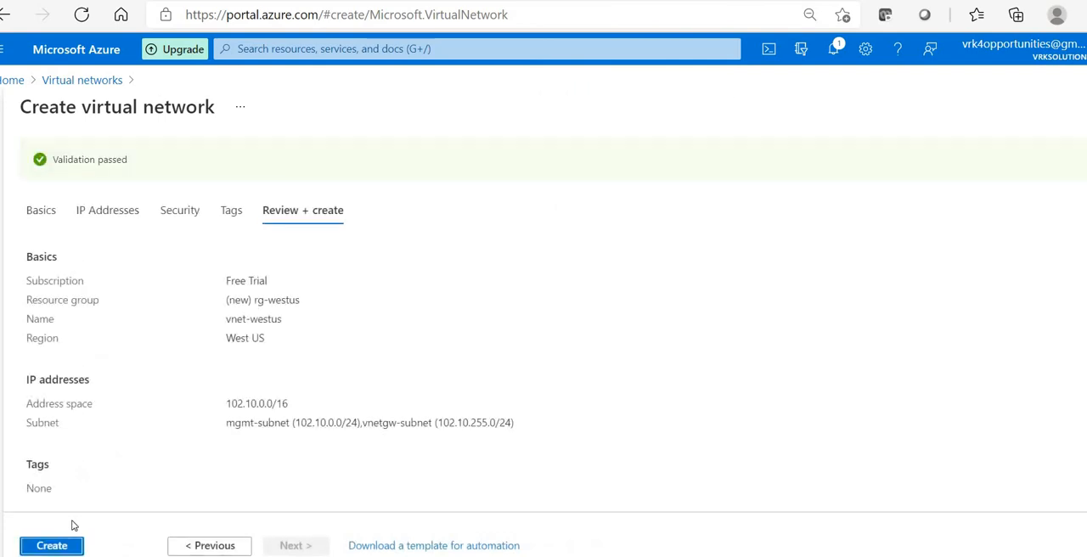
pyautogui.click(52, 546)
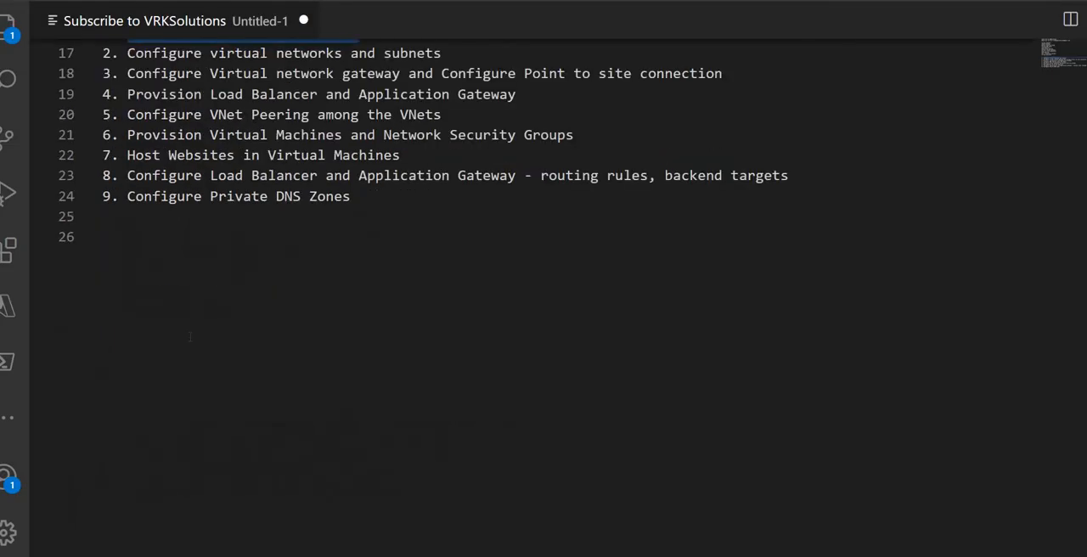
# Step: Switch to the notes in Visual Studio Code and select the text "Configure virtual networks and subnets" in the numbered task list
pyautogui.write('.')
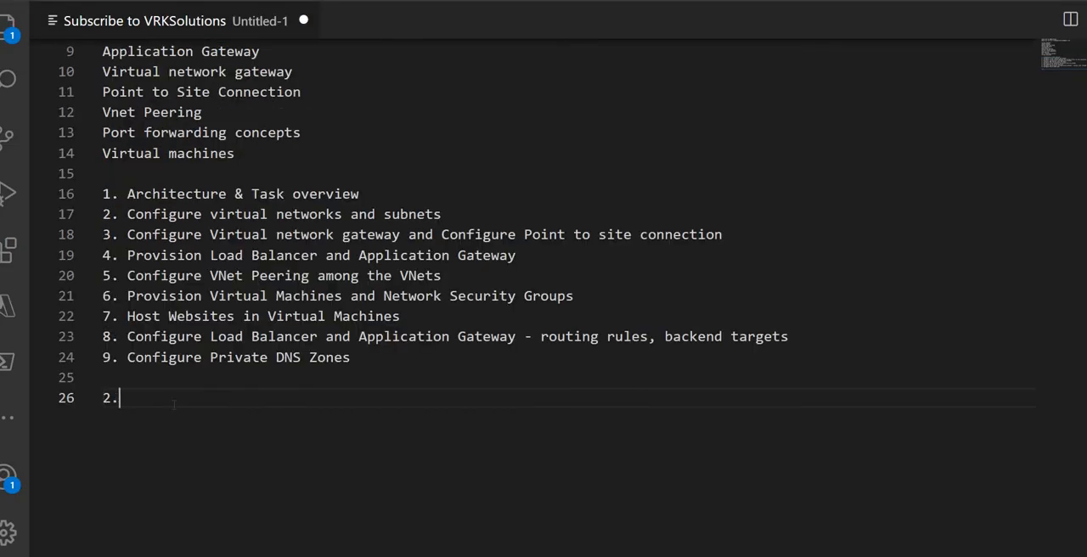
pyautogui.press('BackSpace')
pyautogui.press('BackSpace')
pyautogui.press('Up')
pyautogui.press('Up')
pyautogui.press('Up')
pyautogui.press('Up')
pyautogui.press('Up')
pyautogui.press('Up')
pyautogui.press('Up')
pyautogui.press('Up')
pyautogui.press('Up')
pyautogui.press('Right')
pyautogui.press('Right')
pyautogui.hotkey('ctrl', 'Right')
pyautogui.hotkey('ctrl', 'shift', 'Left')
pyautogui.hotkey('shift', 'End')
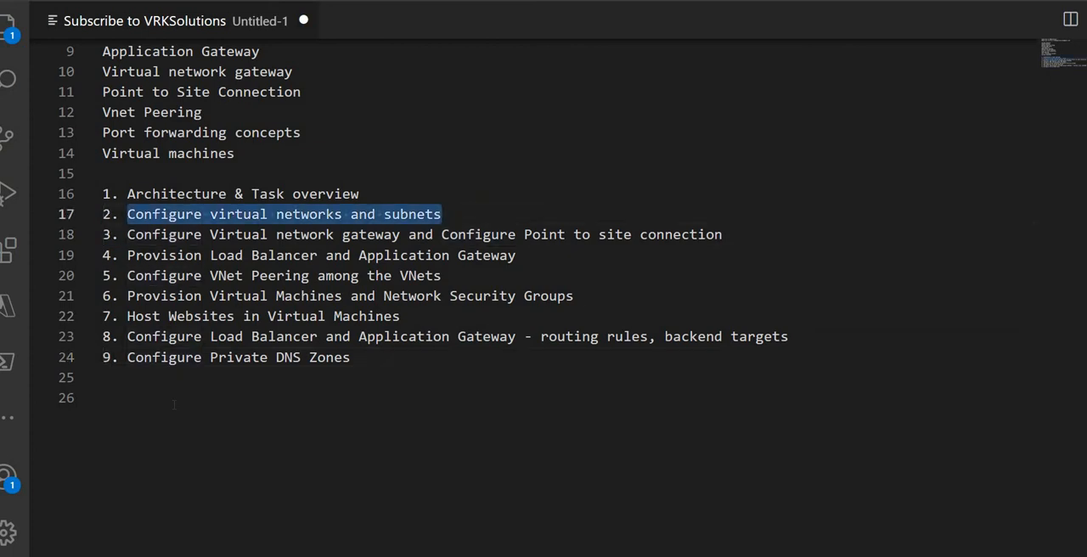
# Step: Copy the heading "Configure virtual networks and subnets" to the end of the notes and add the line "vnet-westus" below it
pyautogui.hotkey('ctrl', 'c')
pyautogui.hotkey('ctrl', 'End')
pyautogui.hotkey('ctrl', 'v')
pyautogui.press('Return')
pyautogui.write('vnet-we')
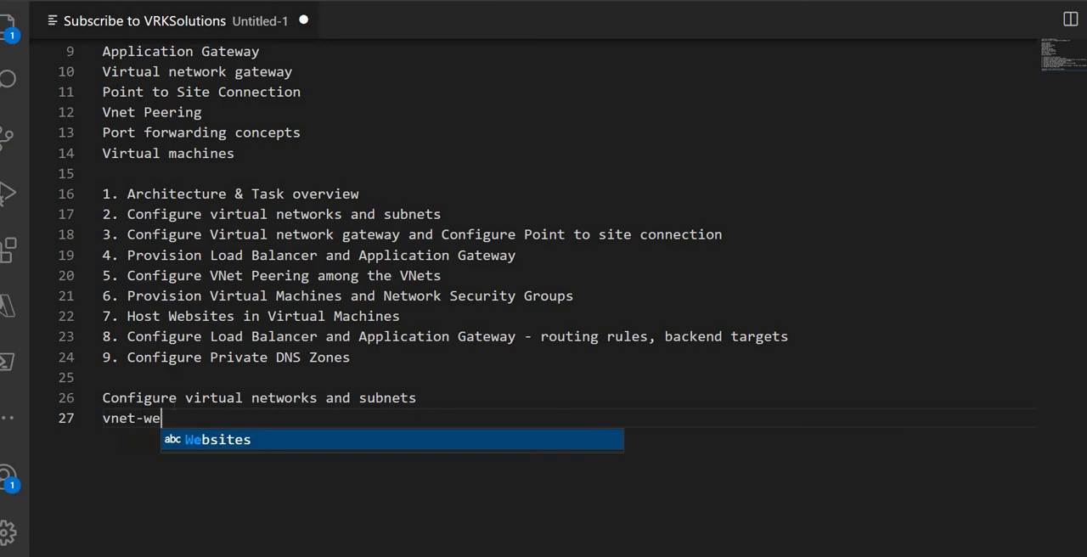
pyautogui.write('stus')
pyautogui.press('Return')
# Step: Add the line "ip address space - 102.10.0.0/16" under vnet-westus in the notes
pyautogui.write('ip ad')
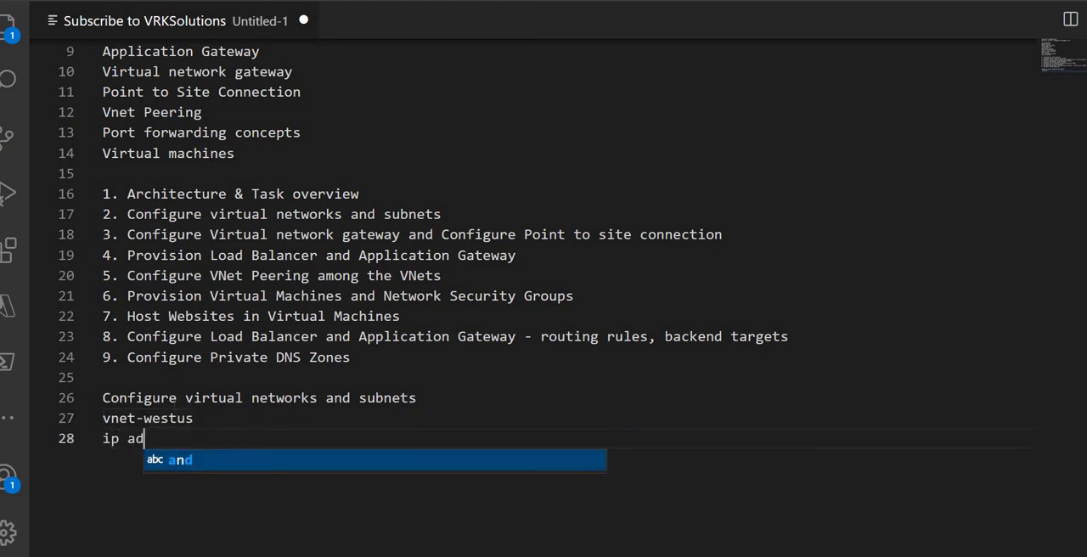
pyautogui.write('dress space')
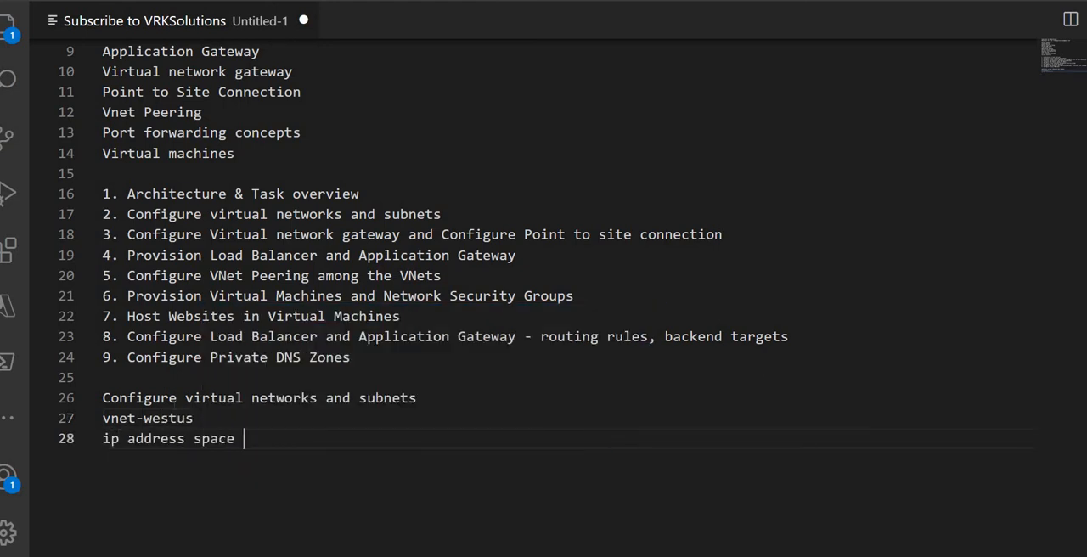
pyautogui.write(' - 102.10.0.0/16')
pyautogui.press('Return')
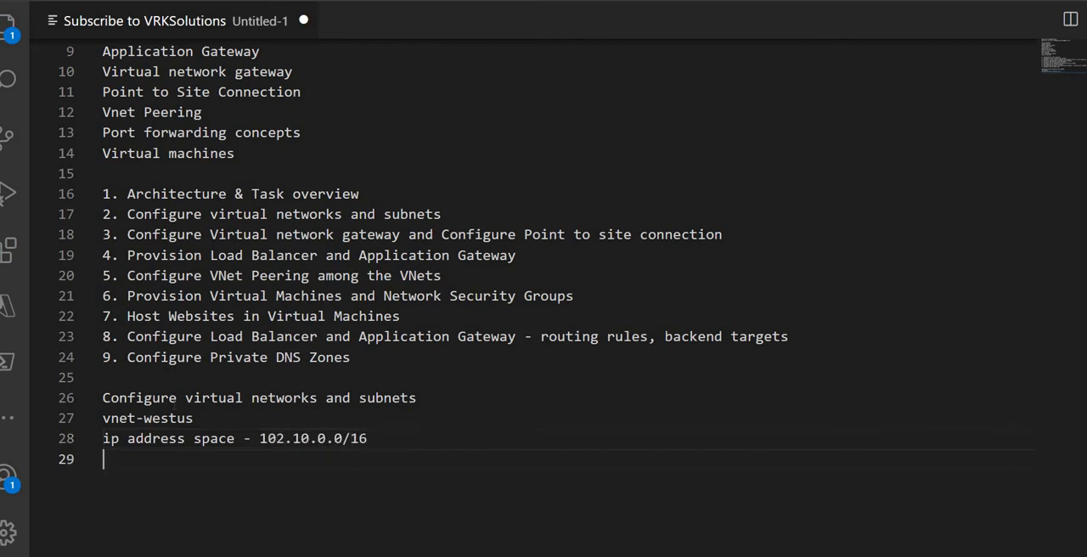
# Step: Add an indented line "mgmtsubnet - 102.10.0.0/24" under the vnet-westus address space
pyautogui.press('Tab')
pyautogui.write('subn')
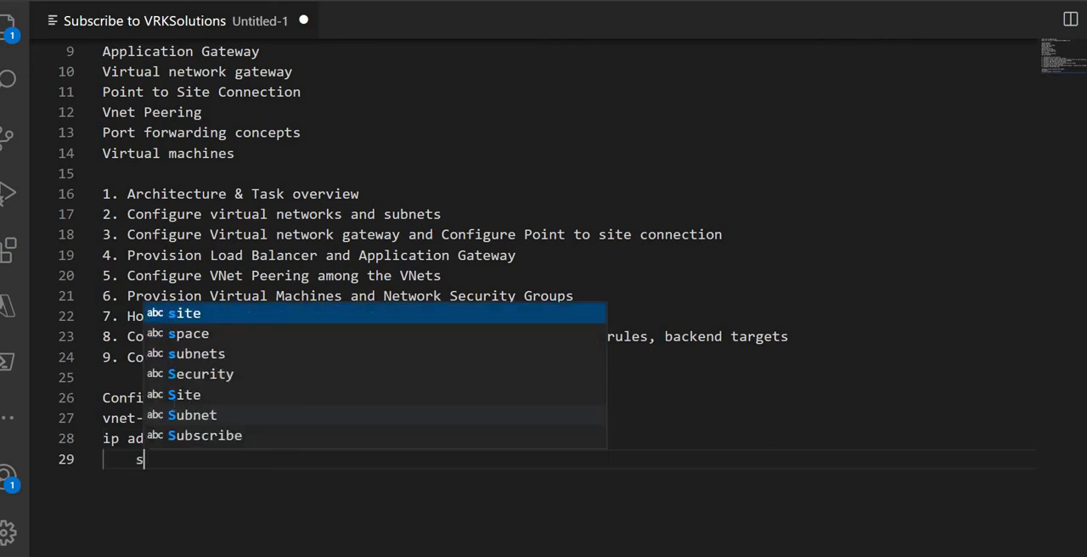
pyautogui.press('BackSpace')
pyautogui.press('BackSpace')
pyautogui.press('BackSpace')
pyautogui.press('BackSpace')
pyautogui.write('mgmtsub')
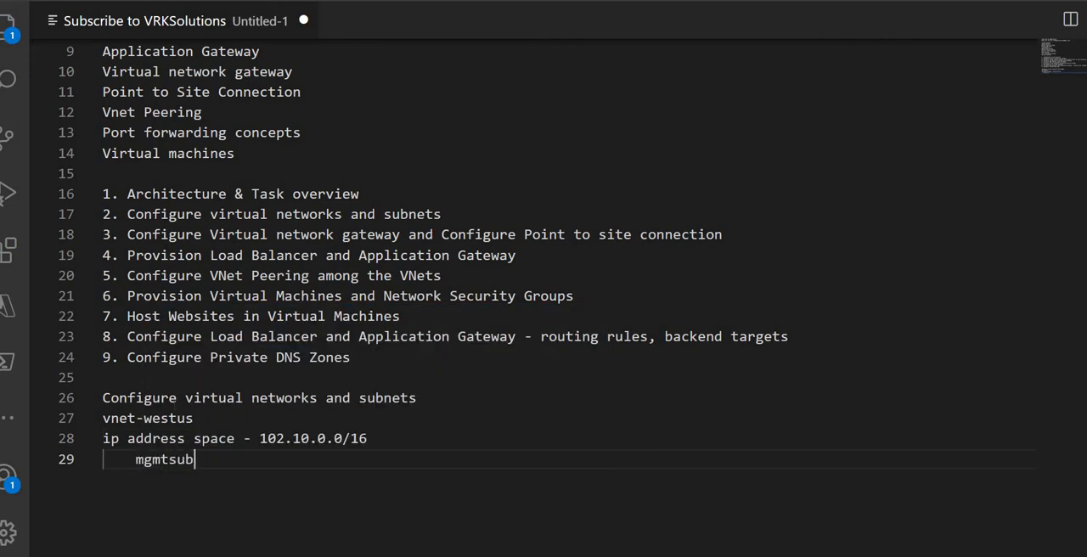
pyautogui.write('net - 102.10.0.0/24')
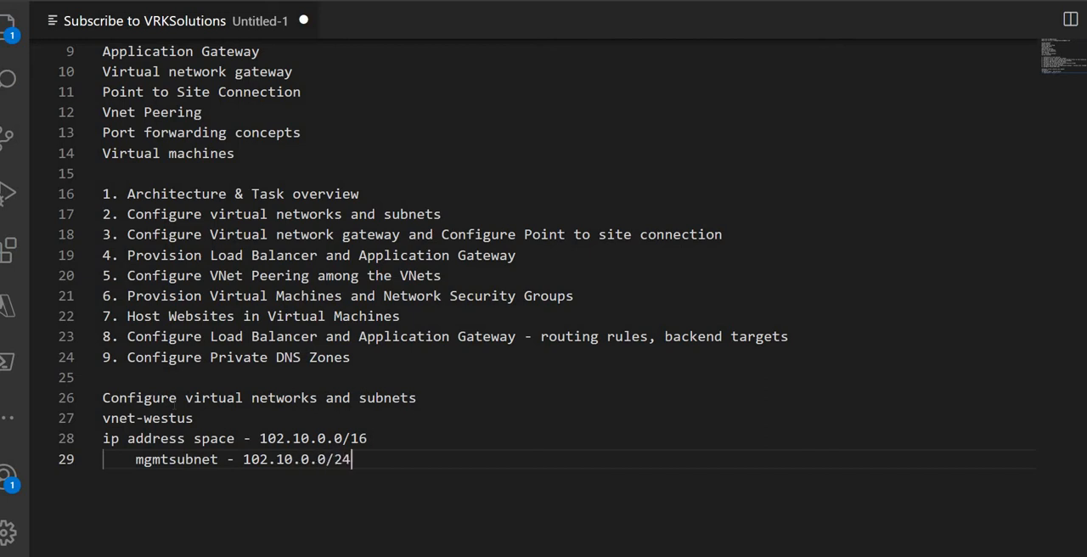
# Step: Correct the management subnet name to mgmt-subnet and add the indented line "vnetgw-subnet - 102.10.255.0/24" beneath it, followed by blank lines
pyautogui.press('Return')
pyautogui.write('vnetg')
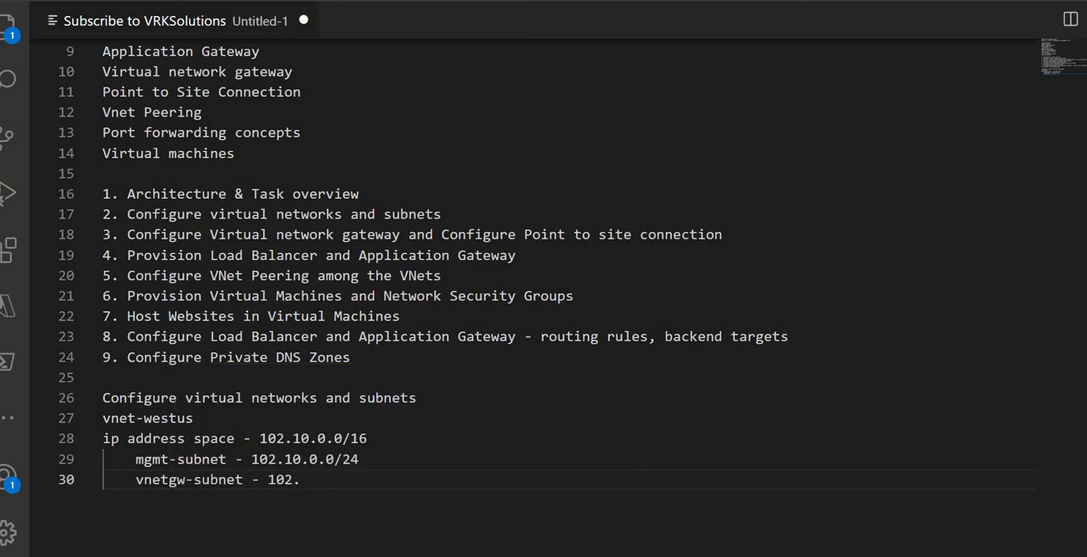
pyautogui.write('10.255.0/24')
pyautogui.press('Return')
pyautogui.press('Return')
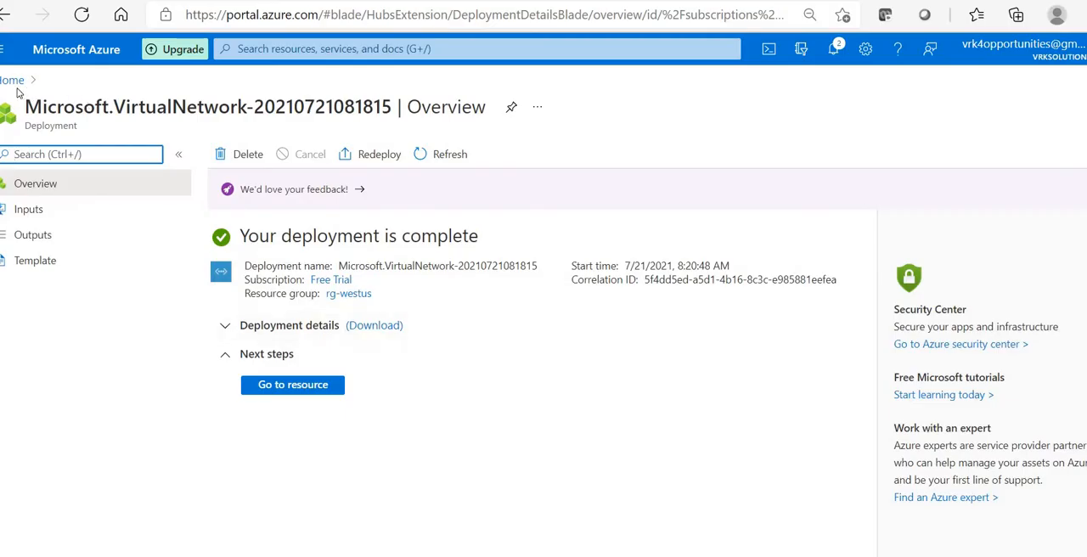
# Step: Switch to the Azure portal and start another virtual network with a new resource group named rg-centralindia
pyautogui.click(15, 80)
pyautogui.click(246, 157)
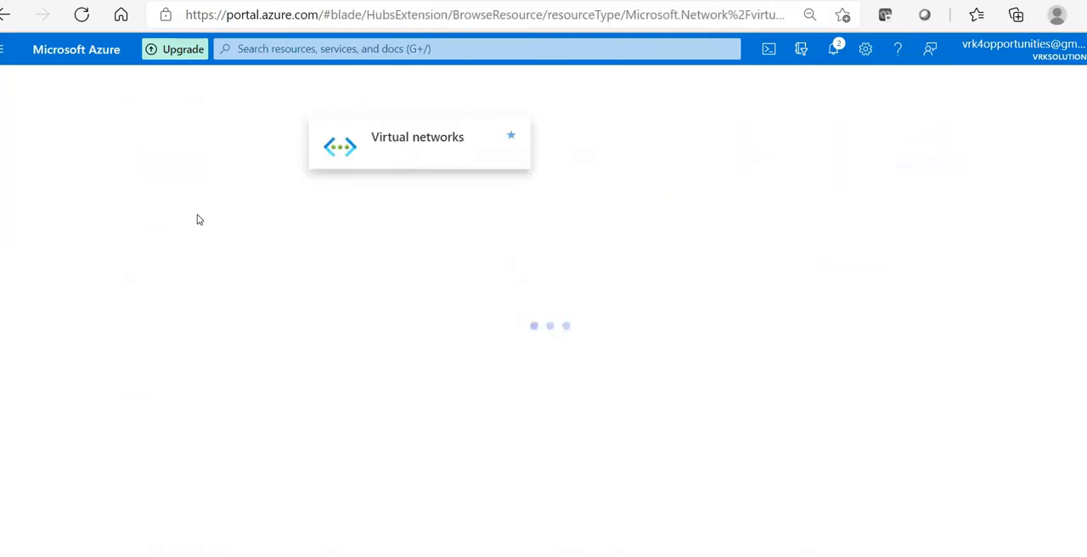
pyautogui.click(26, 158)
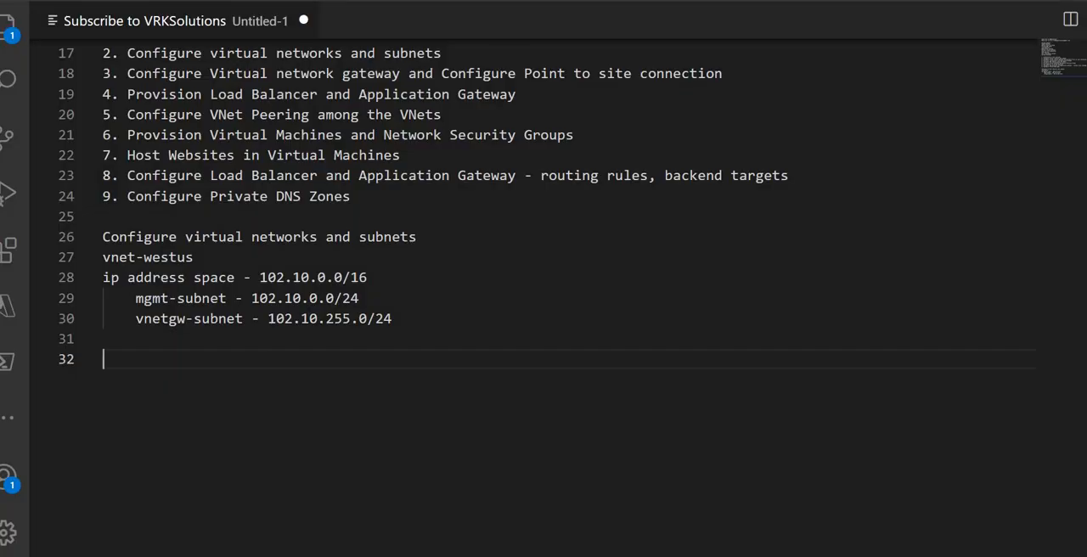
pyautogui.click(203, 107)
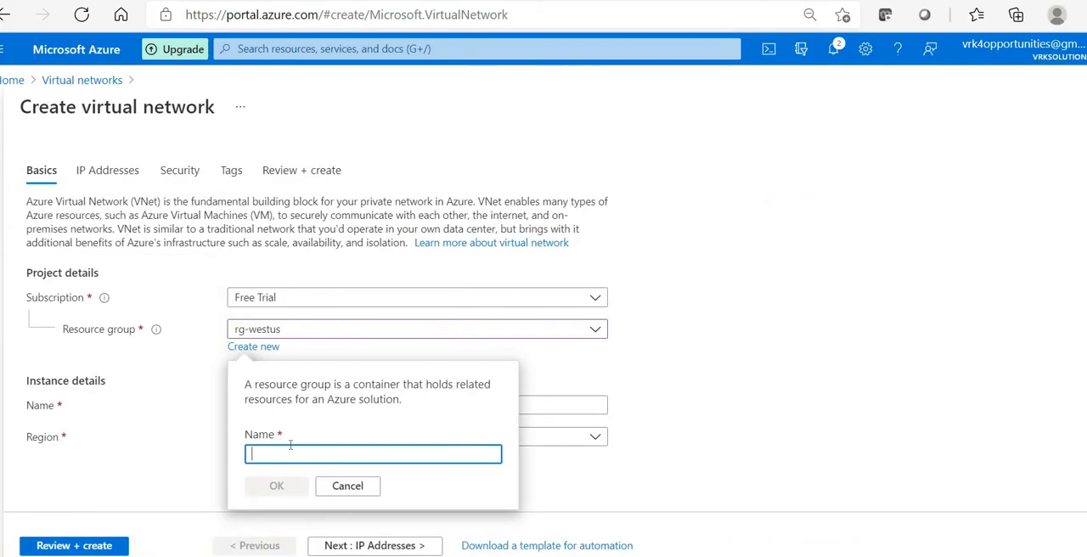
pyautogui.write('rg-ce')
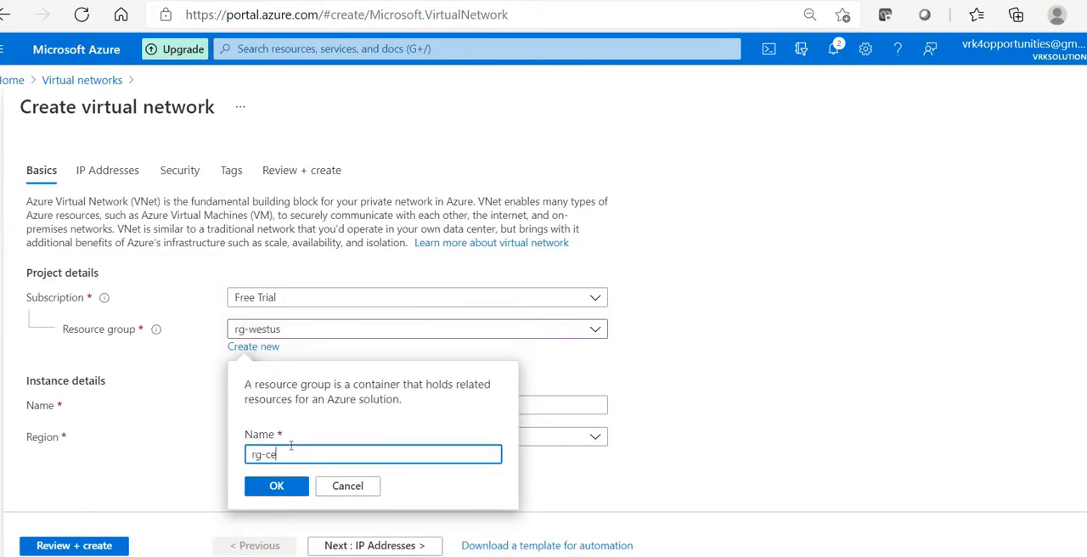
pyautogui.write('ntralindia')
pyautogui.click(276, 485)
# Step: Name the new virtual network vnet-centralindia
pyautogui.click(281, 405)
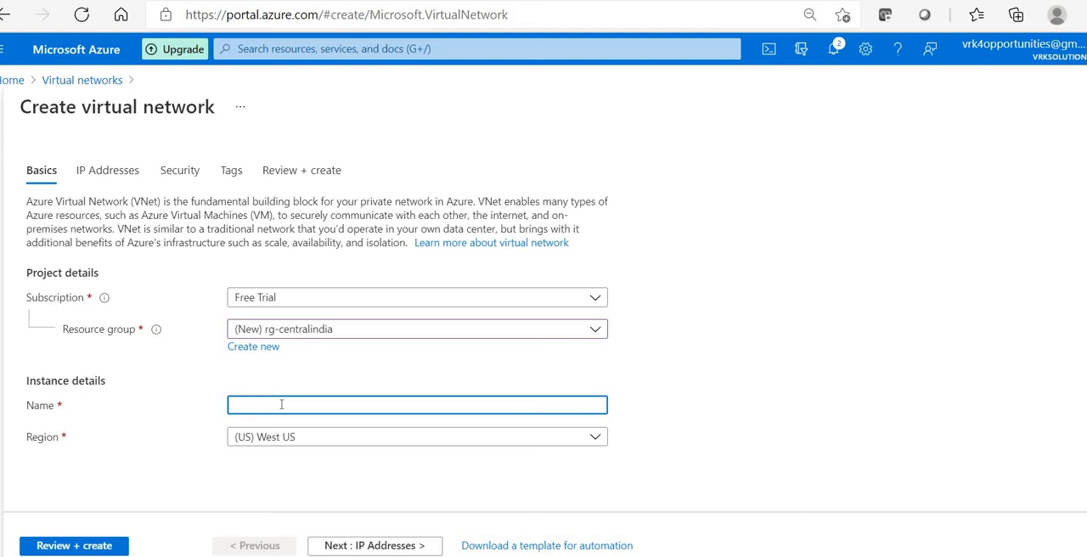
pyautogui.write('vnet-')
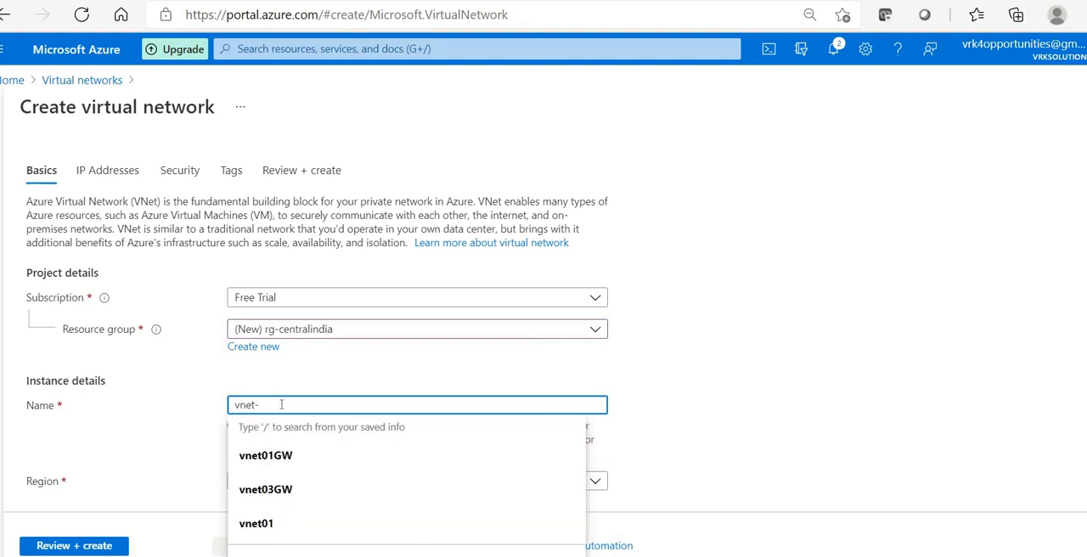
pyautogui.write('central')
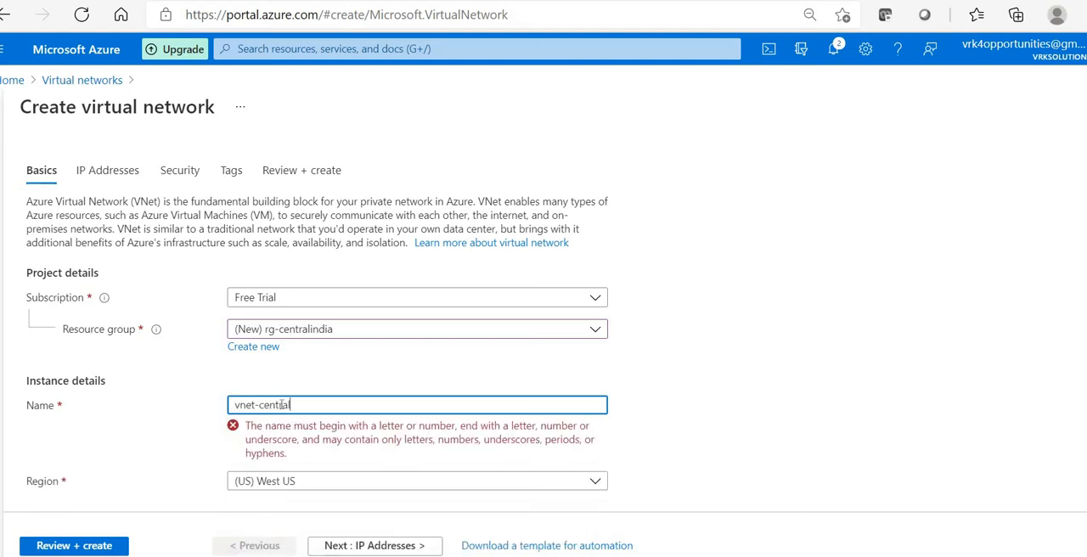
pyautogui.write('india')
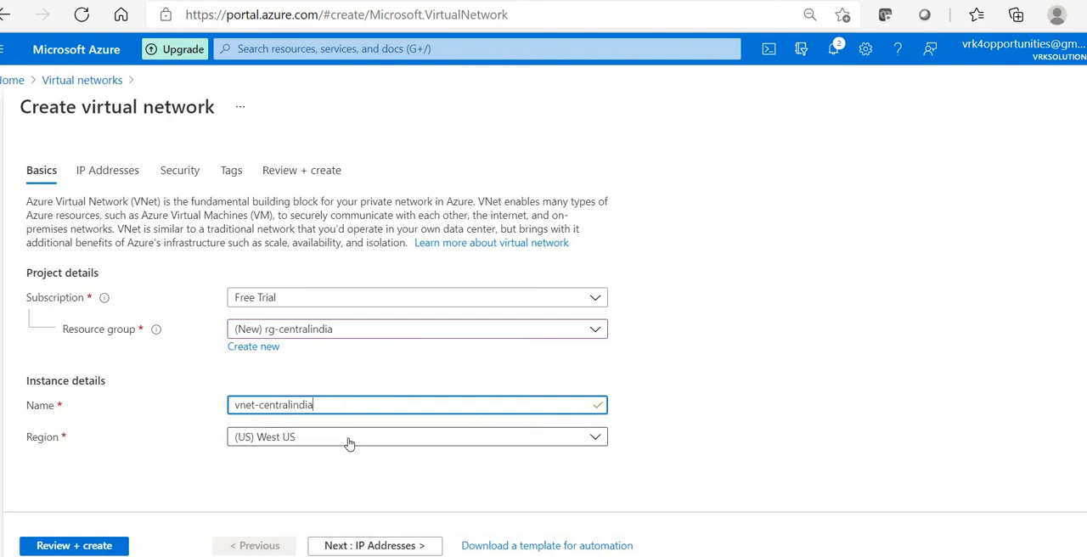
# Step: Find Central India among the regions and set the virtual network's region to (Asia Pacific) Central India
pyautogui.click(415, 436)
pyautogui.write('central ')
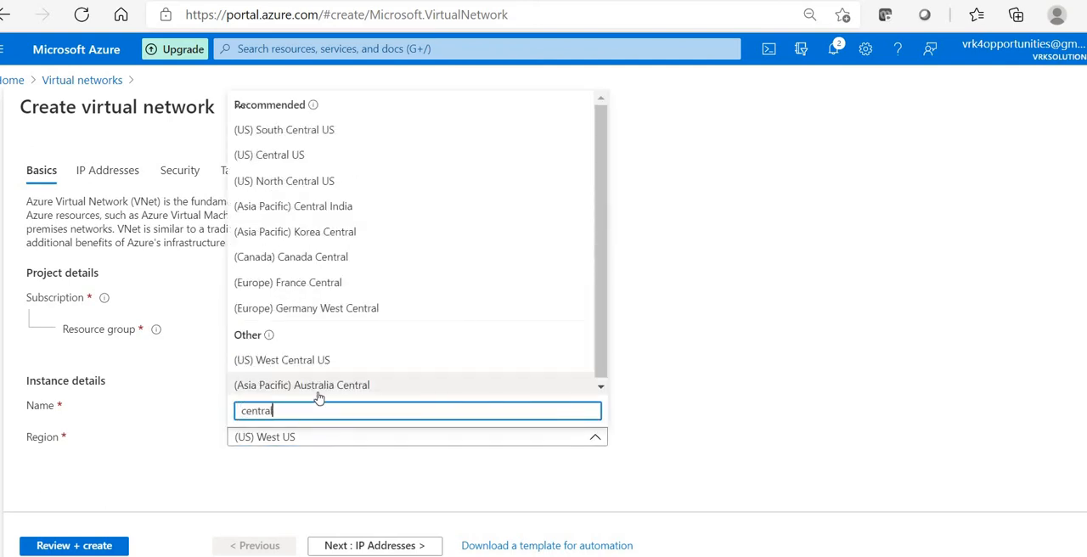
pyautogui.write('i')
pyautogui.press('BackSpace')
pyautogui.write('ind')
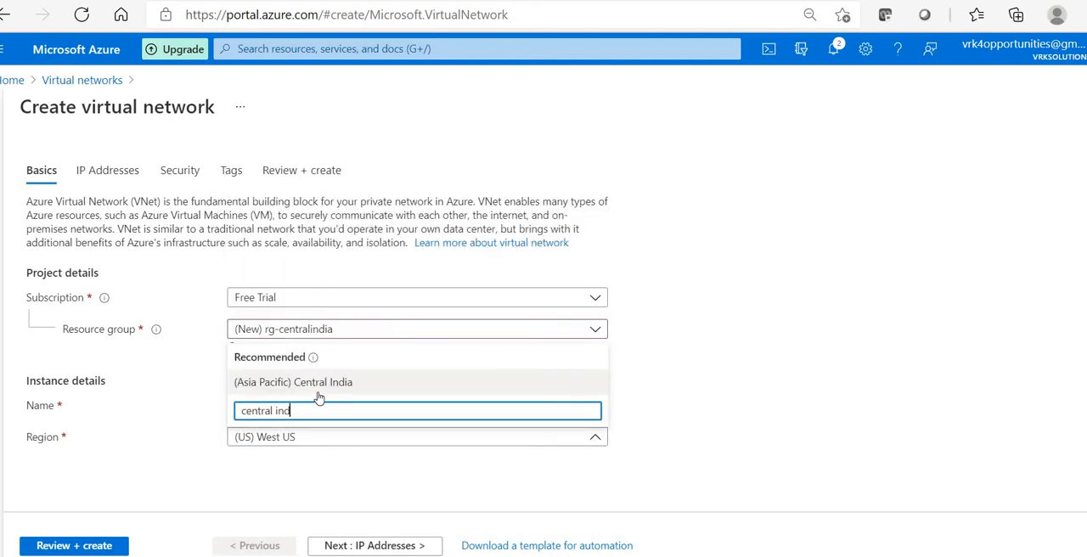
pyautogui.click(318, 384)
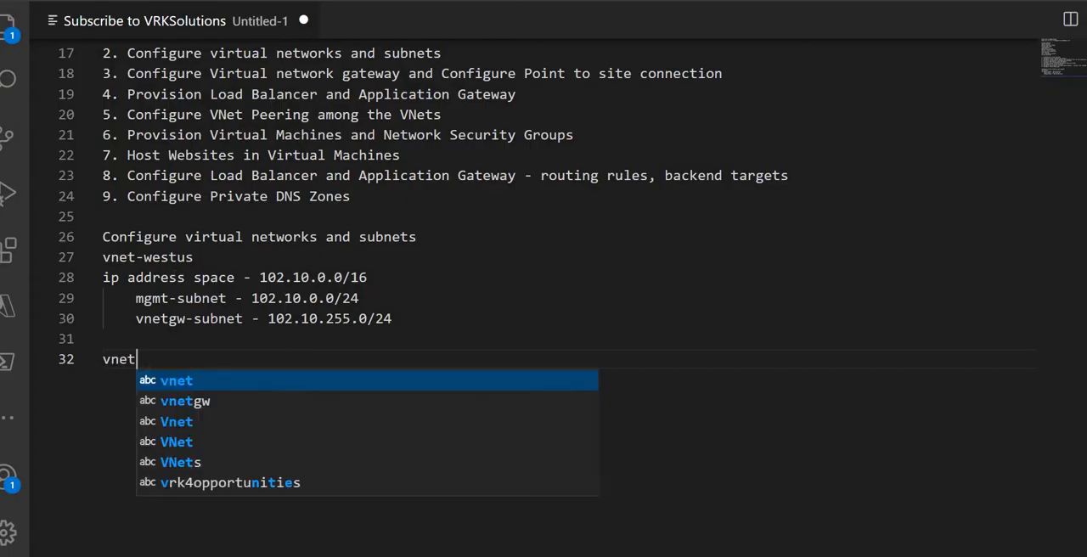
# Step: Switch to the notes in Visual Studio Code and add the line "vnet-centralindia" with an IP address space line beneath it
pyautogui.write('-central')
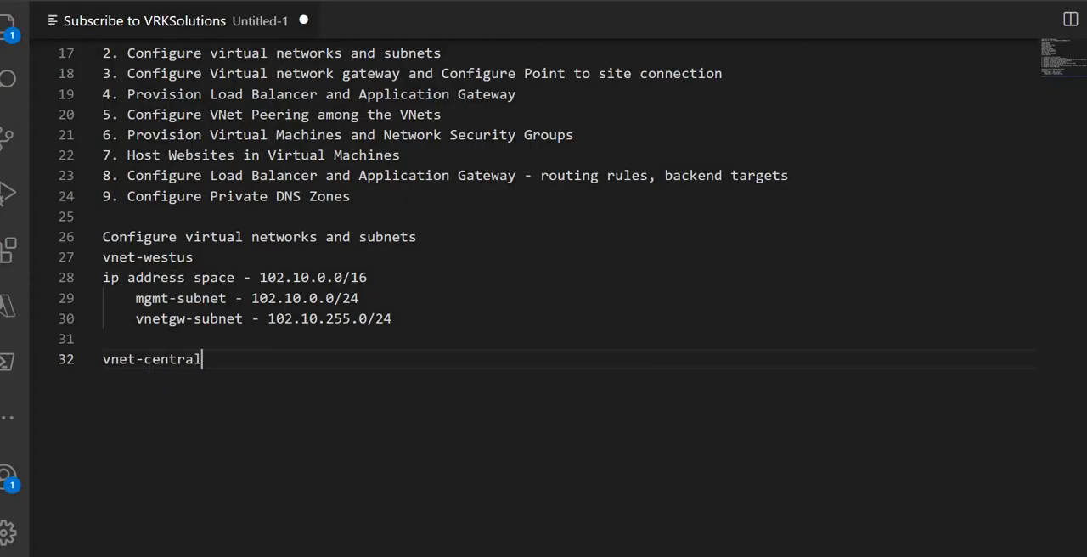
pyautogui.write('india')
pyautogui.press('Return')
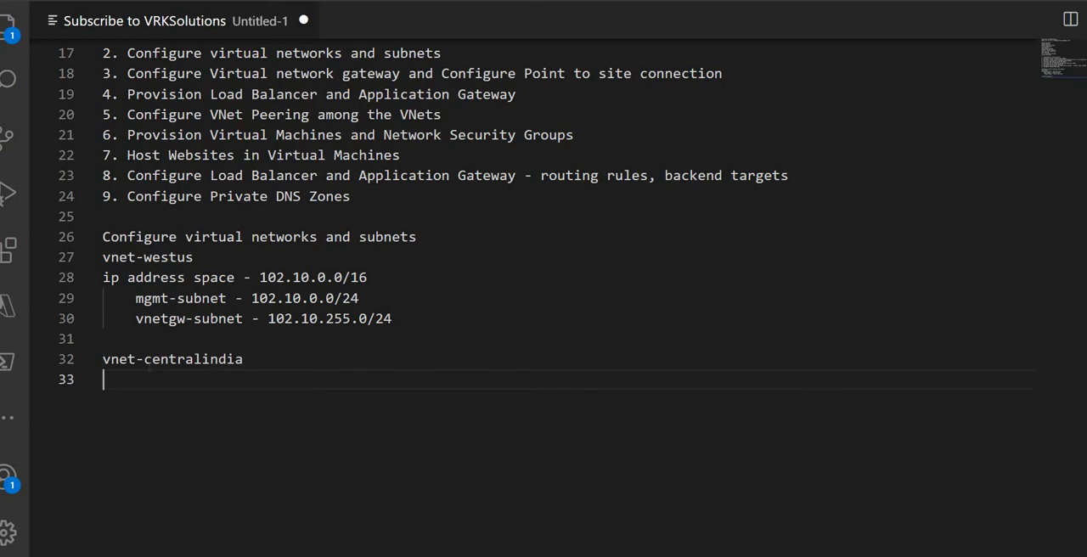
pyautogui.write('ipad')
pyautogui.press('BackSpace')
pyautogui.press('BackSpace')
pyautogui.write('addre')
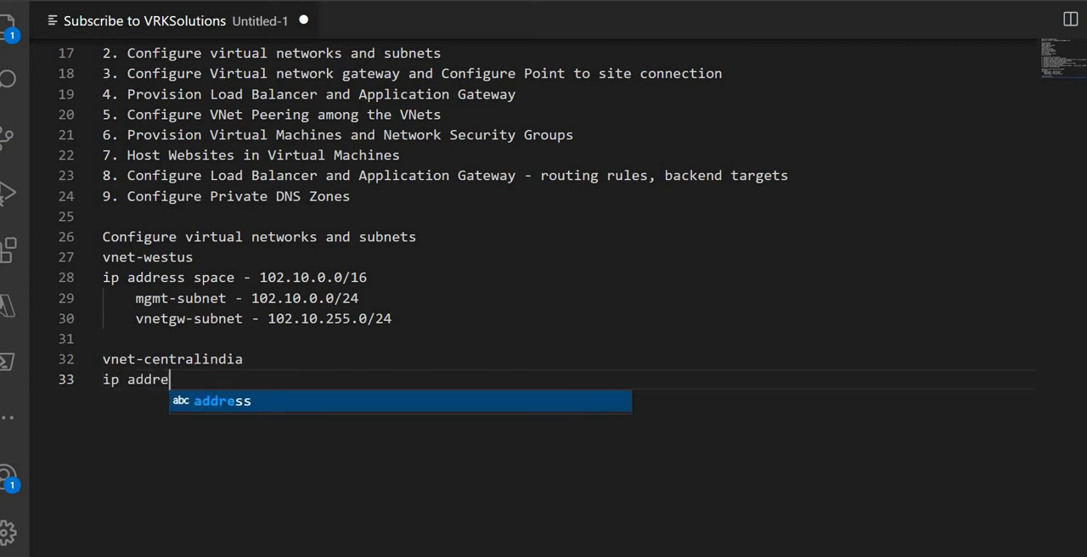
pyautogui.write('ss spcae ')
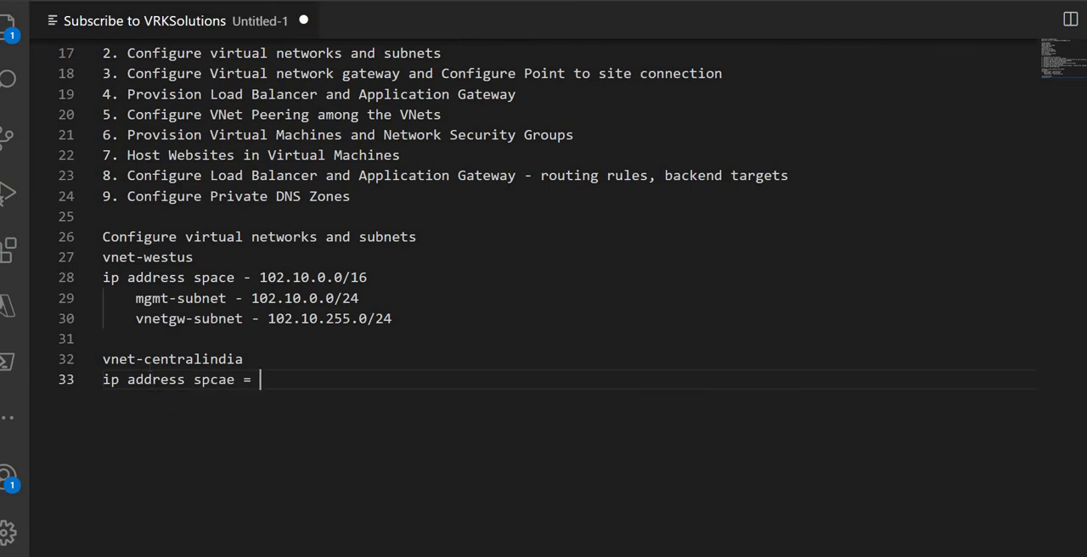
pyautogui.write('-')
# Step: Copy the vnet-westus address space 102.10.0.0/16 onto the end of the vnet-centralindia address line
pyautogui.moveTo(260, 278); pyautogui.dragTo(368, 278)
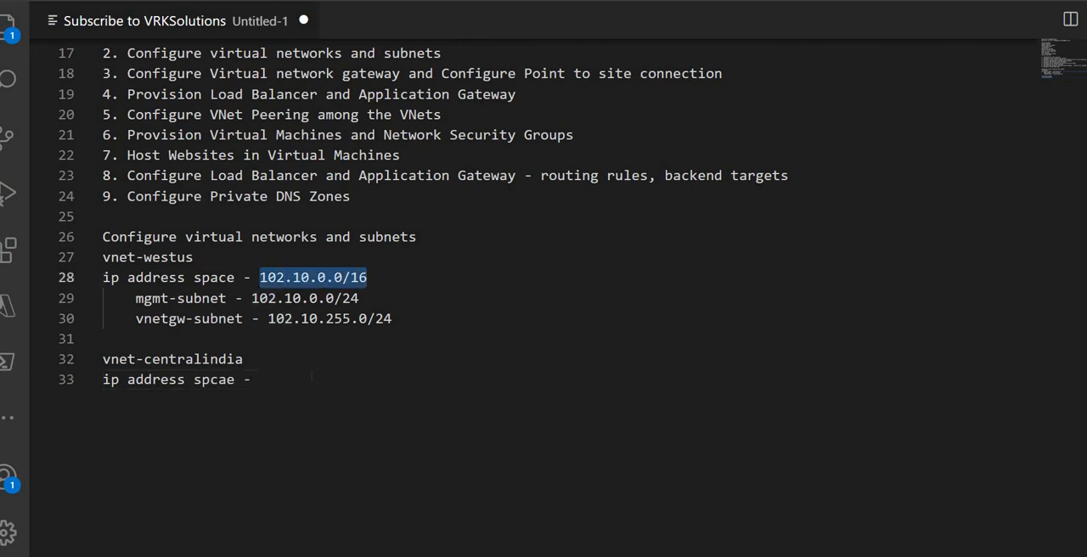
pyautogui.hotkey('ctrl', 'c')
pyautogui.click(312, 377)
pyautogui.hotkey('ctrl', 'v')
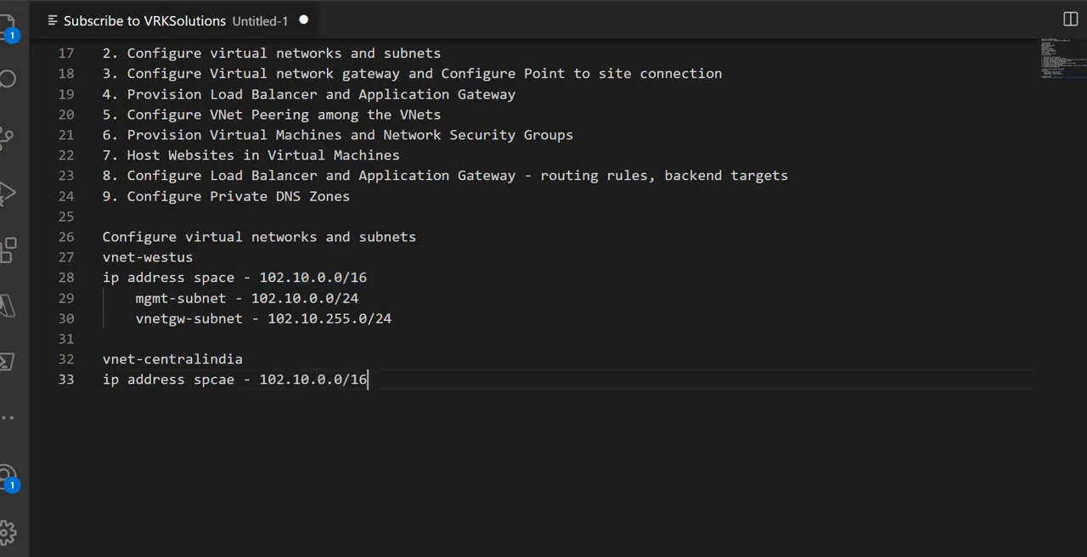
# Step: Change the vnet-centralindia address space in the notes to 102.11.0.0/16 and begin a new line below it
pyautogui.press('Left')
pyautogui.press('Left')
pyautogui.press('Left')
pyautogui.press('Left')
pyautogui.press('Left')
pyautogui.press('Left')
pyautogui.press('Left')
pyautogui.press('BackSpace')
pyautogui.write('1')
pyautogui.press('Right')
pyautogui.press('Right')
pyautogui.press('Right')
pyautogui.press('Right')
pyautogui.press('Right')
pyautogui.press('Right')
pyautogui.press('Right')
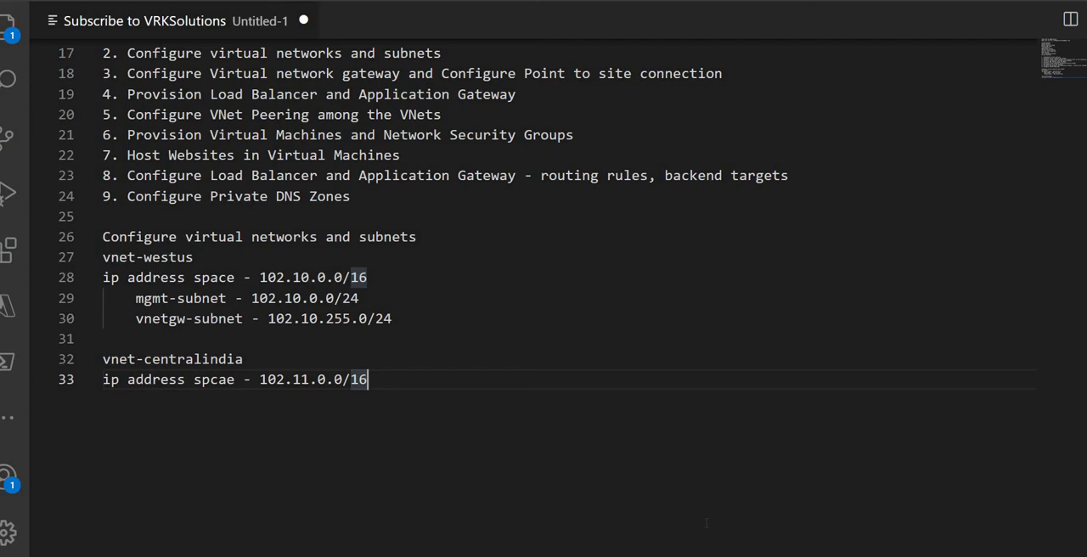
pyautogui.press('Return')
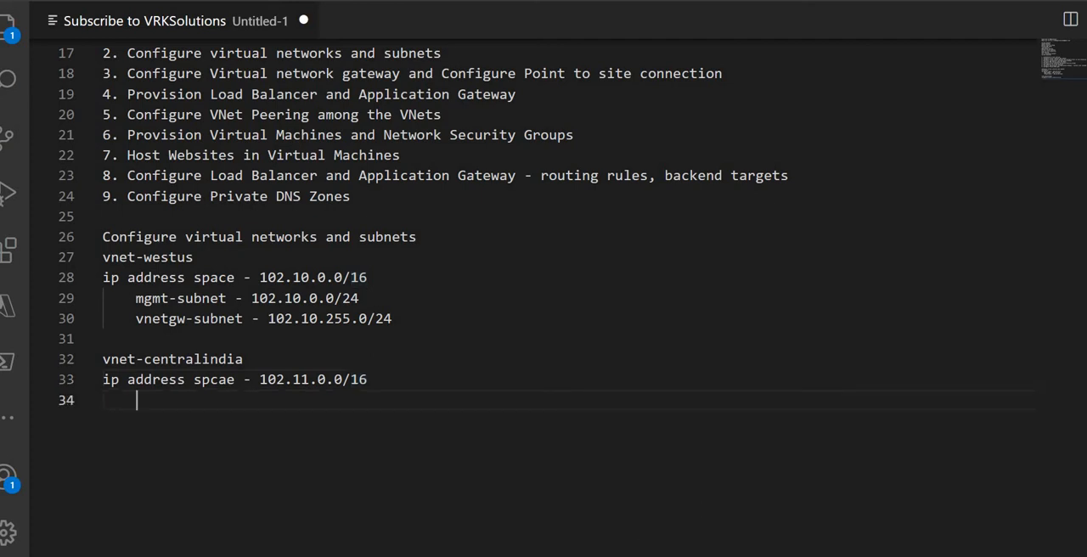
# Step: Copy 102.11.0.0/16 from the notes and set it as the virtual network's IPv4 address space in the Azure portal
pyautogui.hotkey('alt', 'Tab')
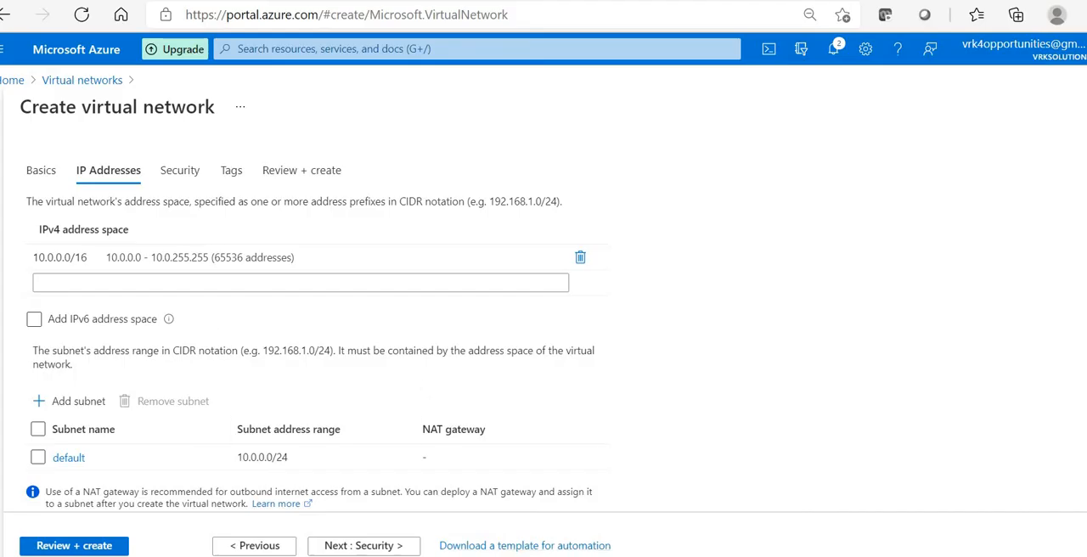
pyautogui.hotkey('alt', 'Tab')
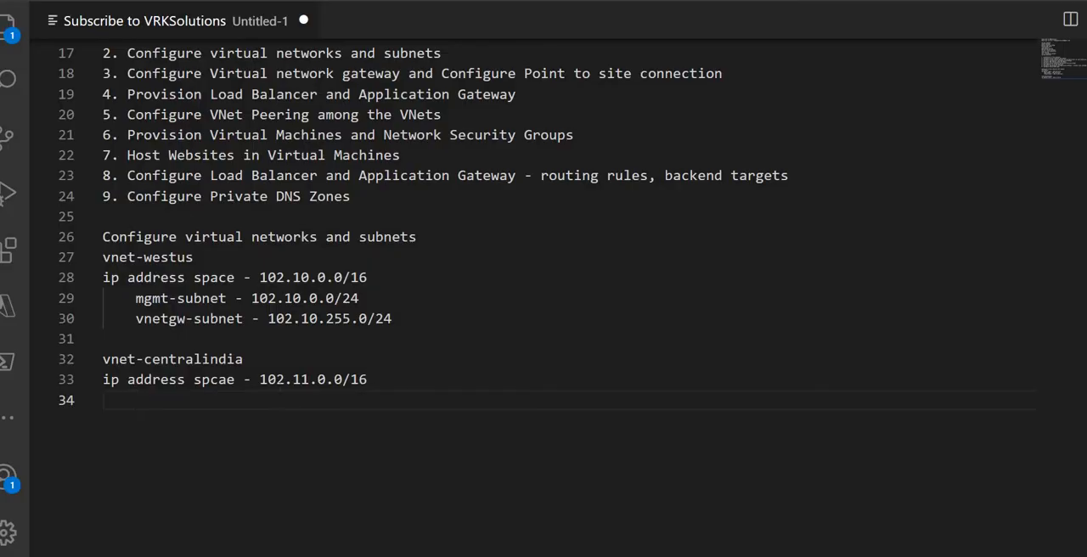
pyautogui.moveTo(366, 380); pyautogui.dragTo(260, 380)
pyautogui.hotkey('alt', 'Tab')
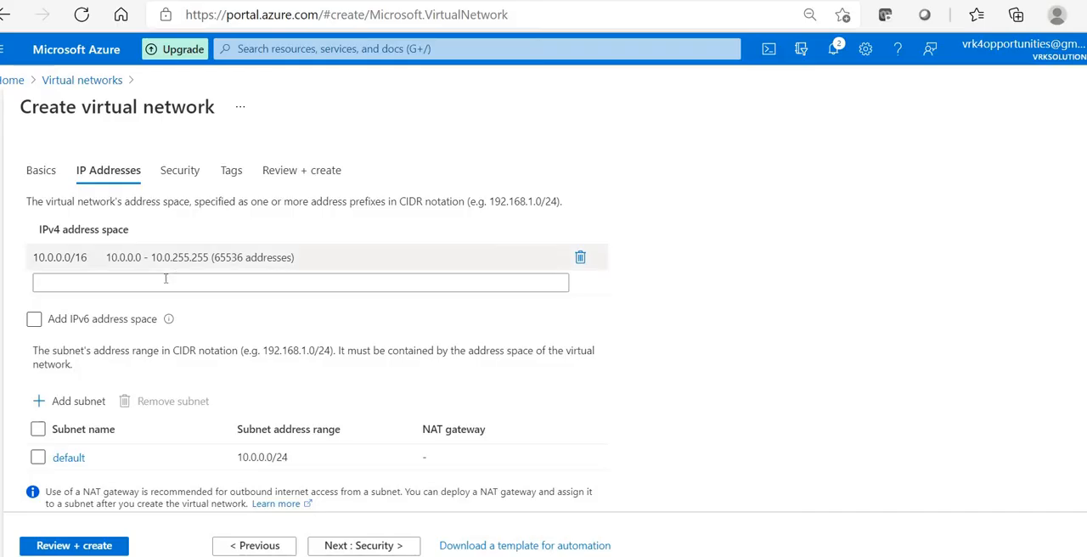
pyautogui.click(255, 261)
pyautogui.hotkey('ctrl', 'a')
pyautogui.hotkey('ctrl', 'v')
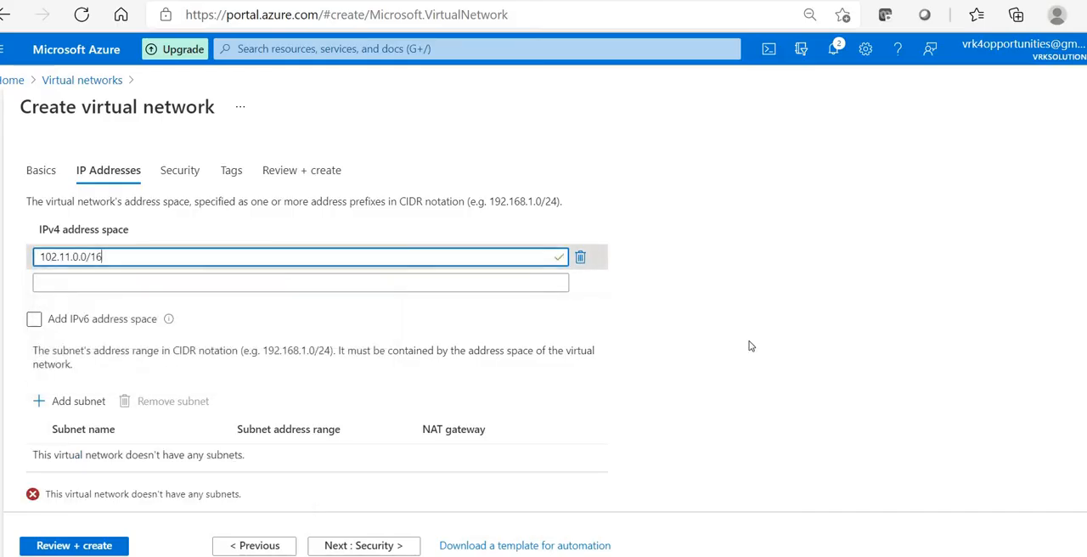
# Step: Check the network diagram in Paint and add a subnet named webservers-subnet with address range 102.11.0.0/24 in the Azure portal
pyautogui.scroll(-1, 255, 340)
pyautogui.click(69, 323)
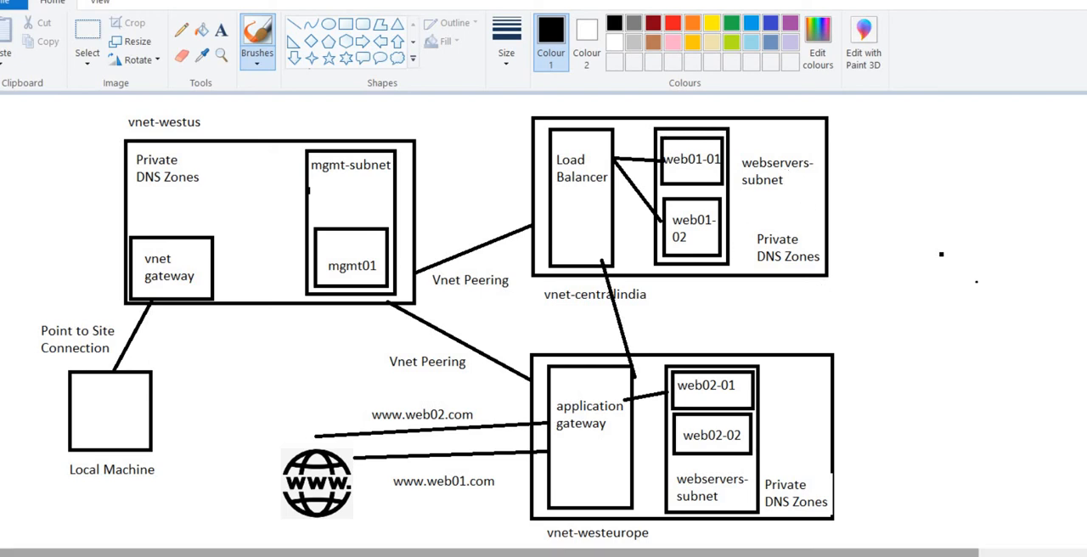
pyautogui.moveTo(470, 555)
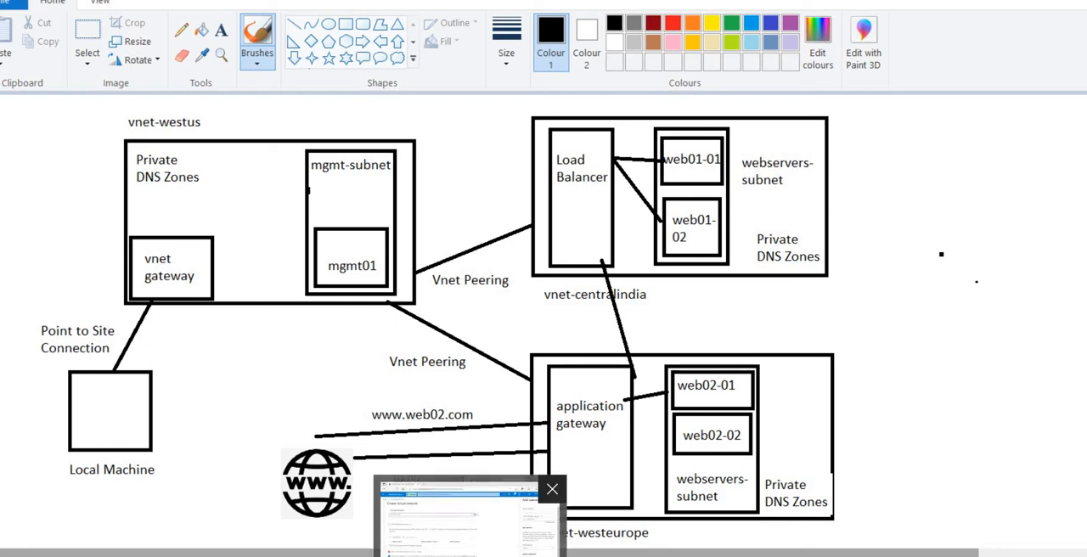
pyautogui.click(470, 531)
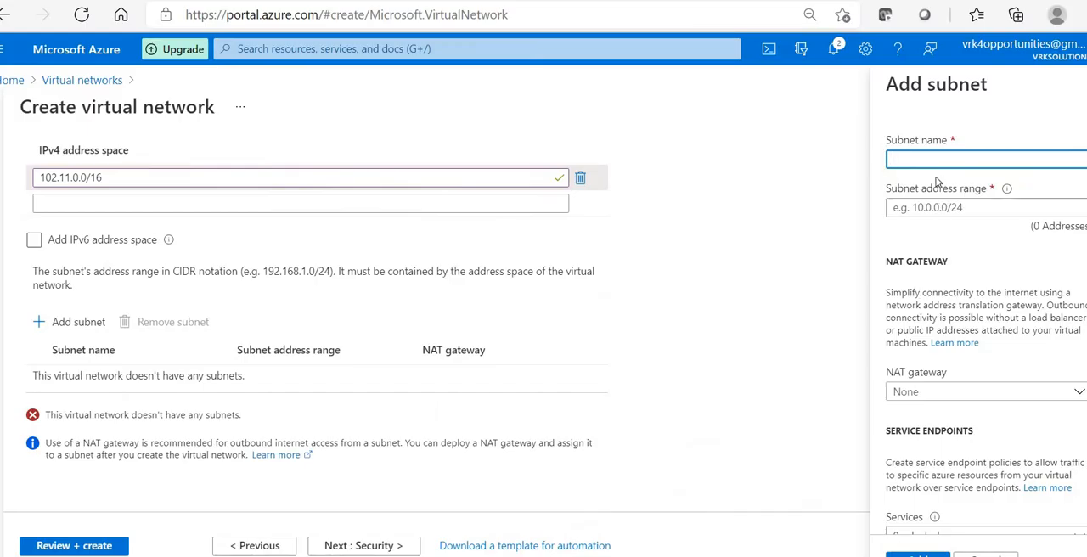
pyautogui.write('bservers-subnet')
pyautogui.click(978, 206)
pyautogui.write('102.11.0.0/')
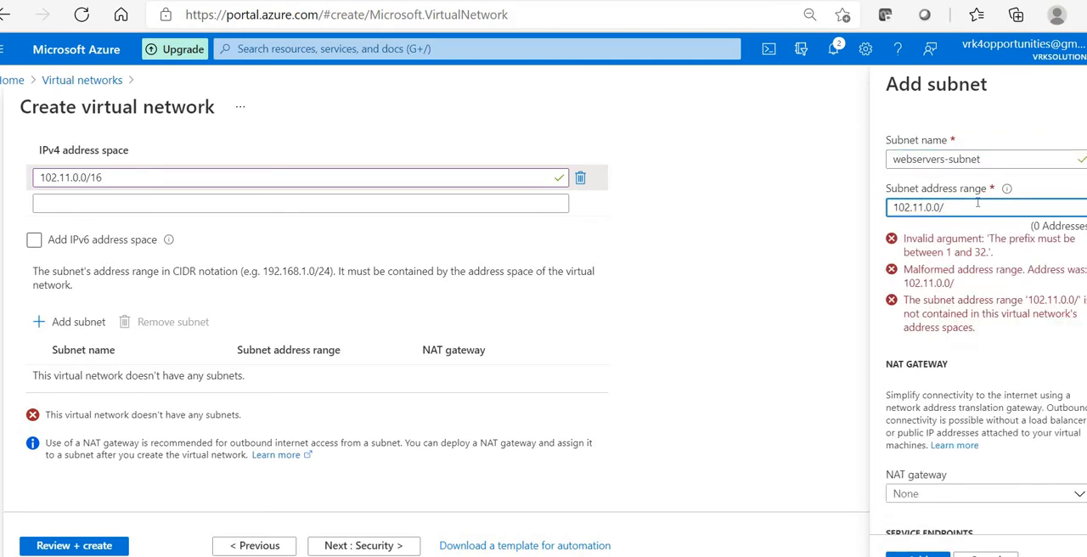
pyautogui.write('24')
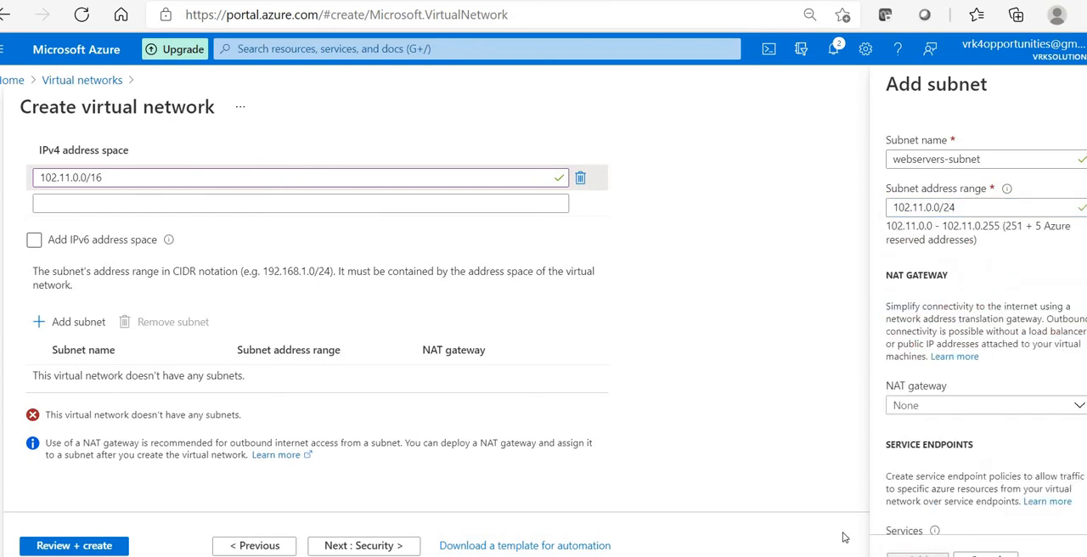
pyautogui.click(917, 553)
# Step: Add a second subnet named lb-subnet with range 102.11.1.0/24 and create the vnet-centralindia virtual network
pyautogui.click(63, 354)
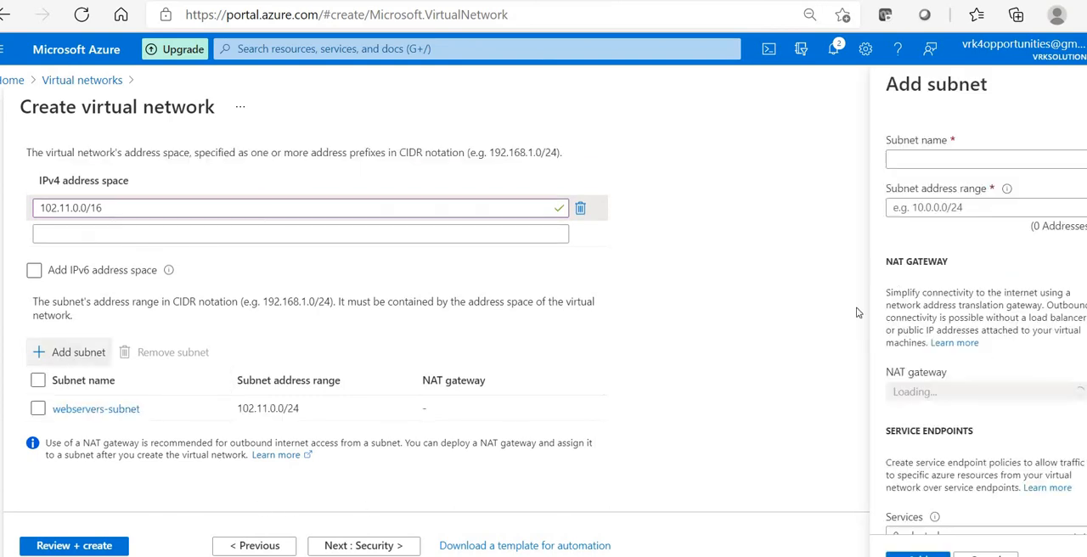
pyautogui.write('lb')
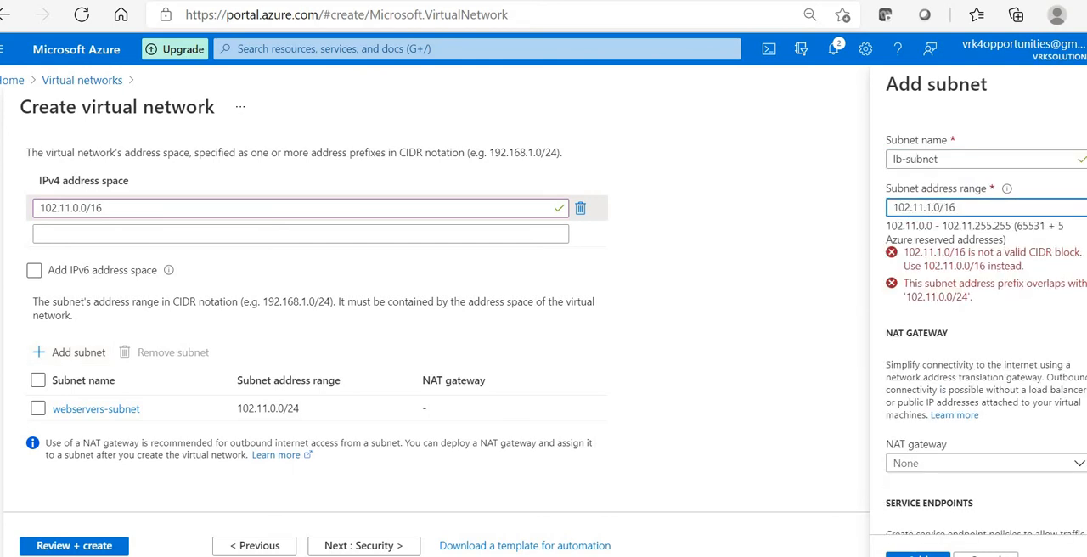
pyautogui.press('BackSpace')
pyautogui.press('BackSpace')
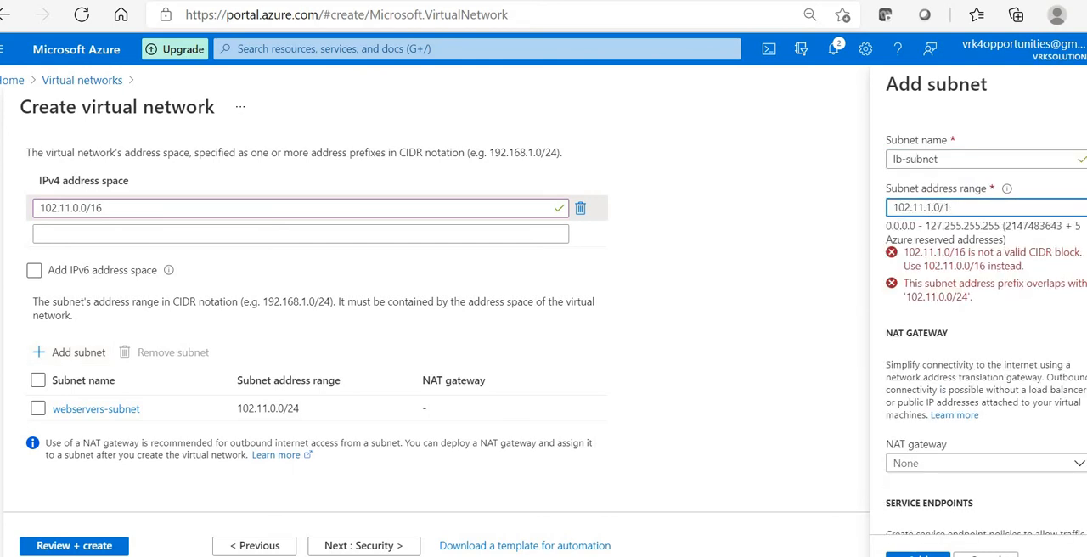
pyautogui.write('24')
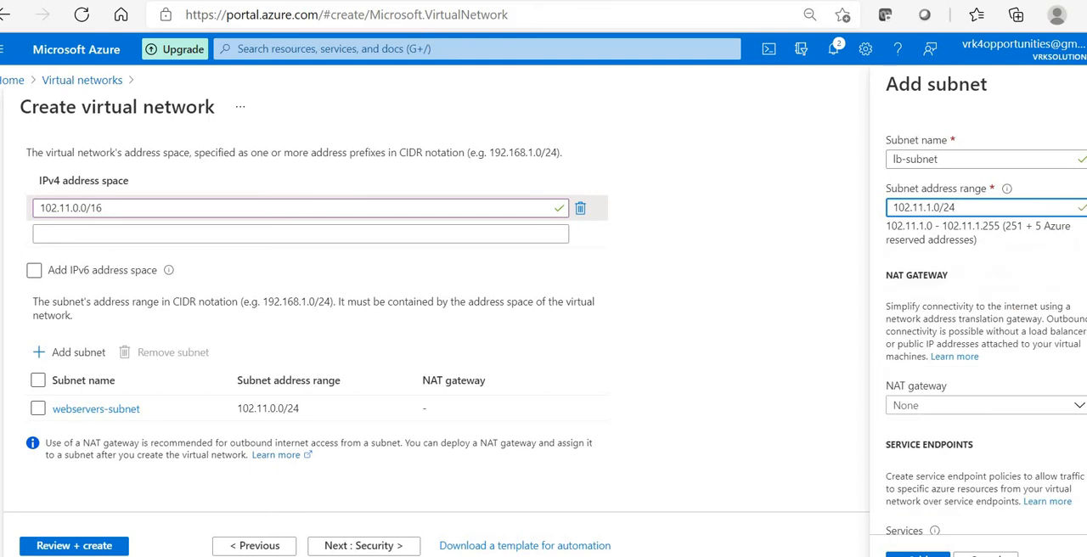
pyautogui.click(917, 552)
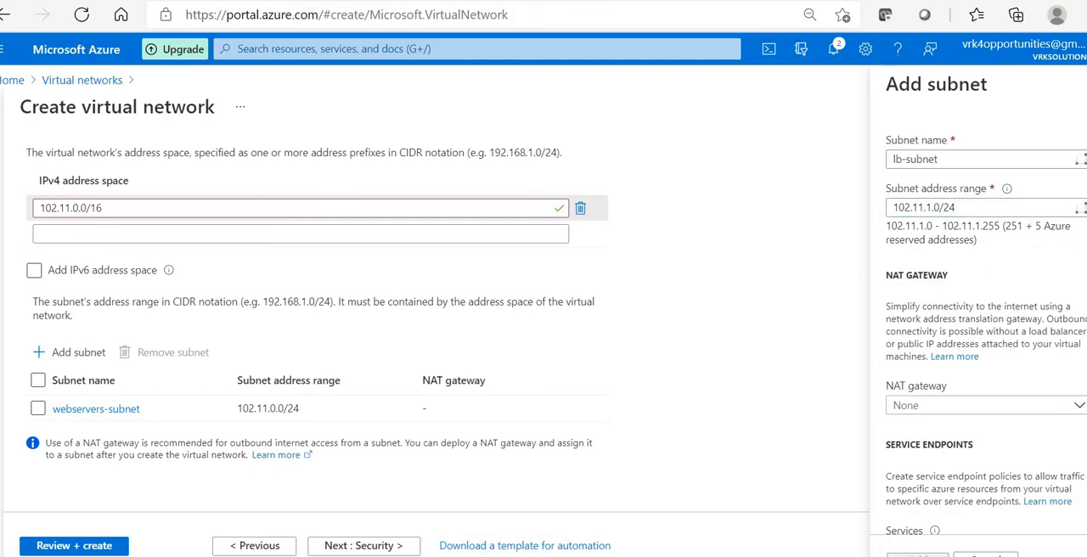
pyautogui.click(86, 546)
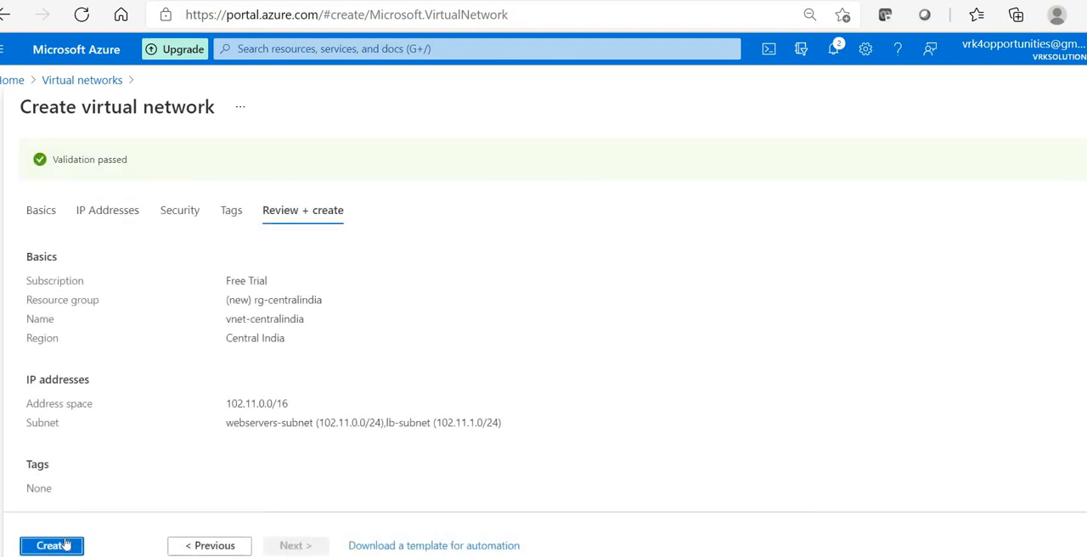
pyautogui.click(54, 546)
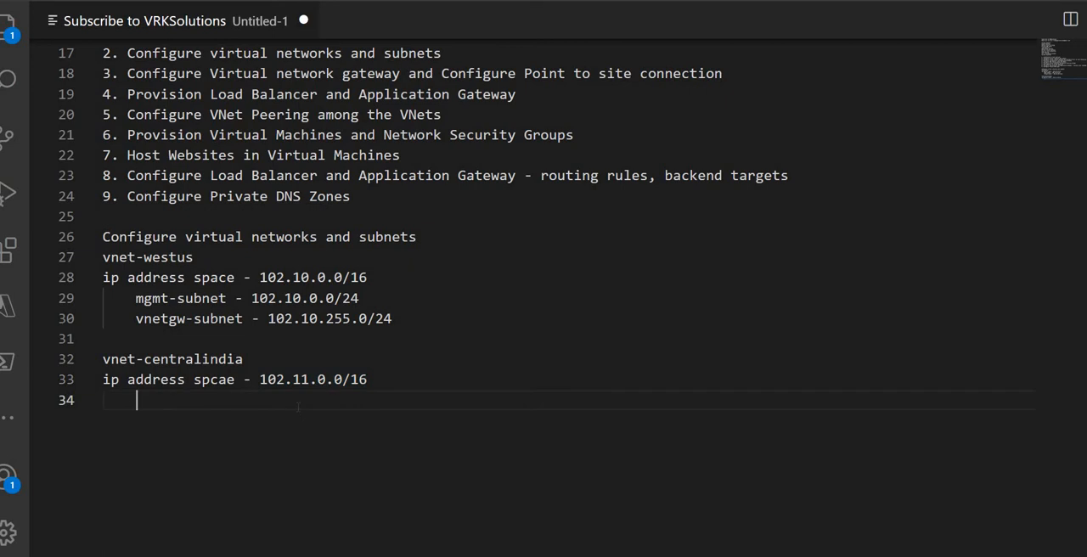
# Step: In the Visual Studio Code notes, add an indented line "webservers-subnet - 102.11.0.0/24" under the vnet-centralindia address space
pyautogui.press('Tab')
pyautogui.write('webservers')
pyautogui.write('- 102.11.0.0/24')
pyautogui.press('Left')
pyautogui.press('Left')
pyautogui.press('Left')
pyautogui.press('Left')
pyautogui.press('Left')
pyautogui.press('Left')
pyautogui.press('Left')
pyautogui.press('Left')
pyautogui.press('Left')
pyautogui.press('Left')
pyautogui.press('Left')
pyautogui.press('Left')
pyautogui.press('Left')
pyautogui.press('Left')
pyautogui.press('Left')
pyautogui.press('Left')
pyautogui.write('-subnet')
pyautogui.press('End')
pyautogui.press('Return')
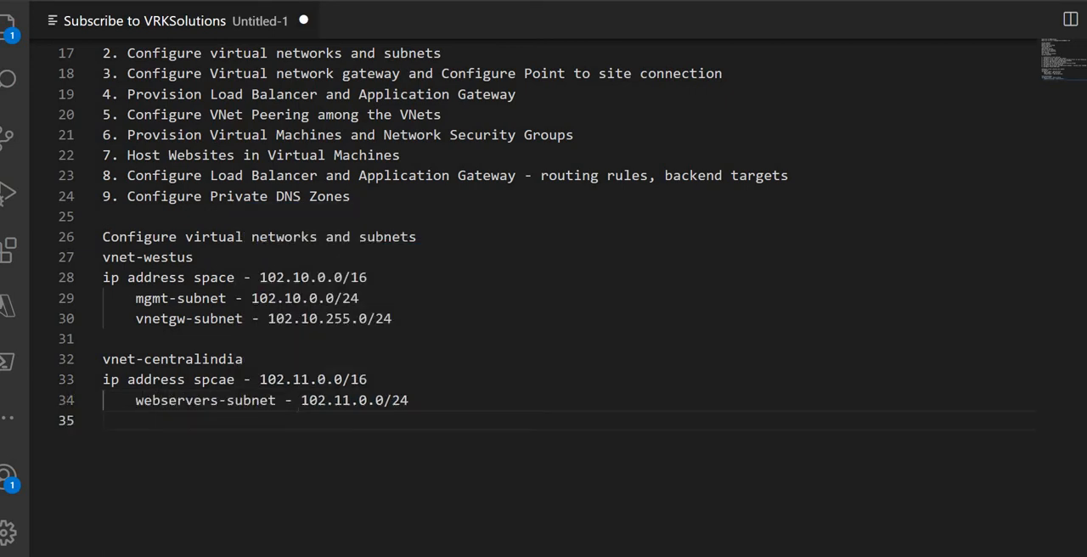
# Step: Add the line "lb-subnet - 102.11.1.0/24" below webservers-subnet and leave a blank line after it
pyautogui.write('lb-subnet')
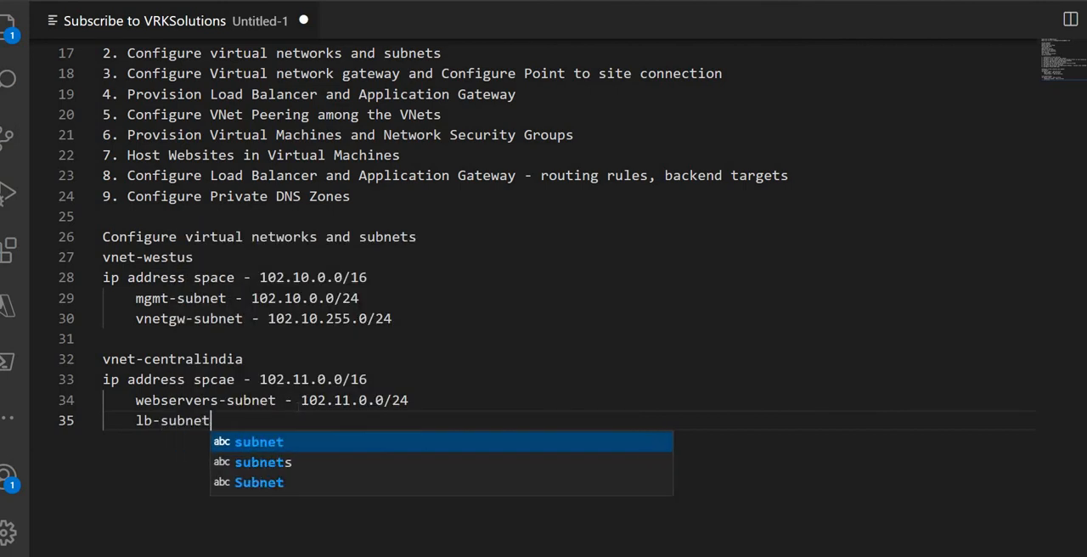
pyautogui.write(' - 102.11.1.0/24')
pyautogui.press('Return')
pyautogui.press('Return')
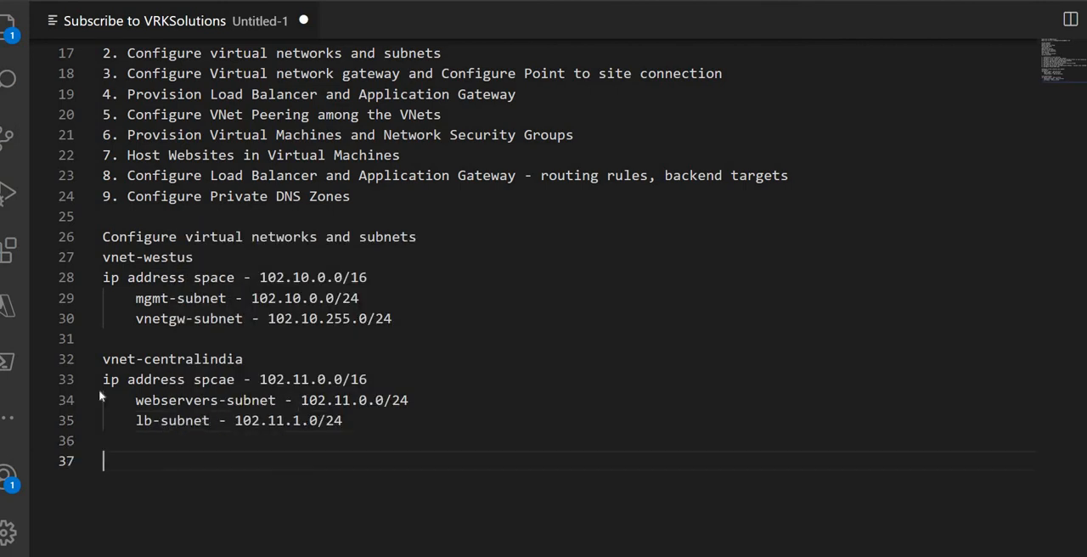
# Step: Check the network diagram in Paint and add "vnet-westeurope" to the notes with an "ip address space -" line beneath it
pyautogui.hotkey('alt', 'Tab')
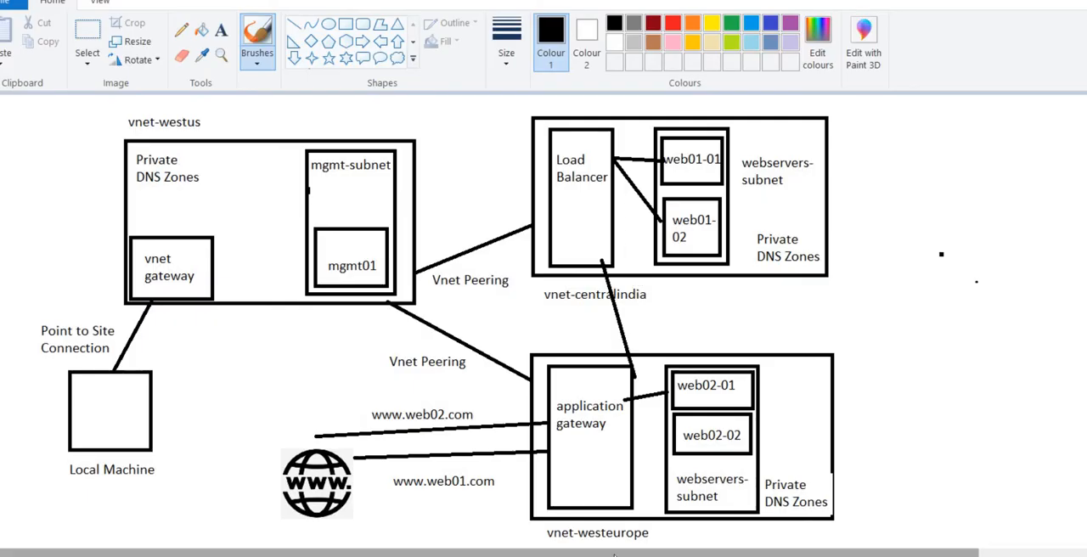
pyautogui.hotkey('alt', 'Tab')
pyautogui.write('vnet-westeurope')
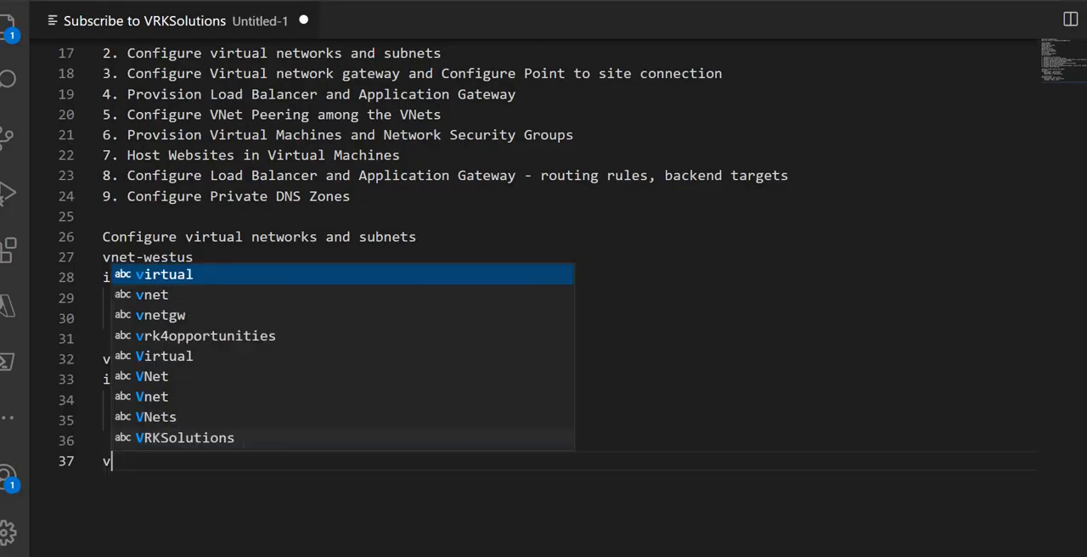
pyautogui.press('Return')
pyautogui.write('ip address space -')
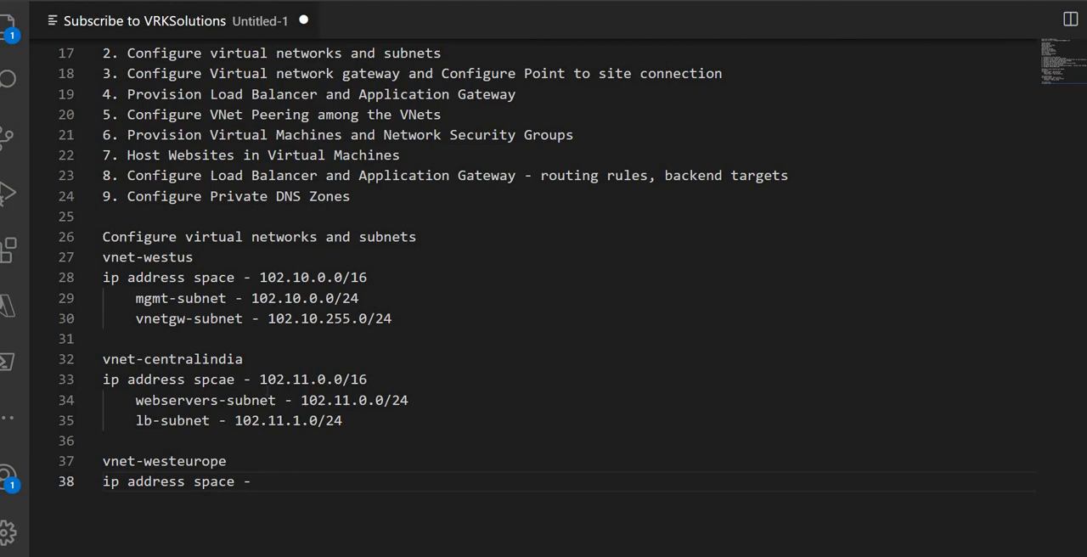
# Step: Copy the vnet-centralindia address space to the vnet-westeurope line and change it to 102.12.0.0/16
pyautogui.scroll(2, 268, 392)
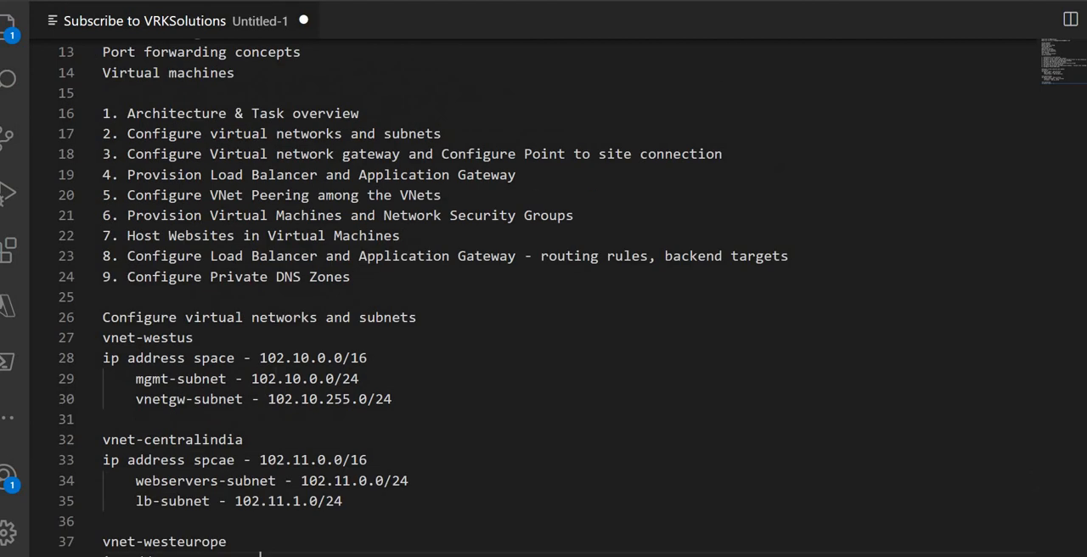
pyautogui.scroll(-2, 267, 393)
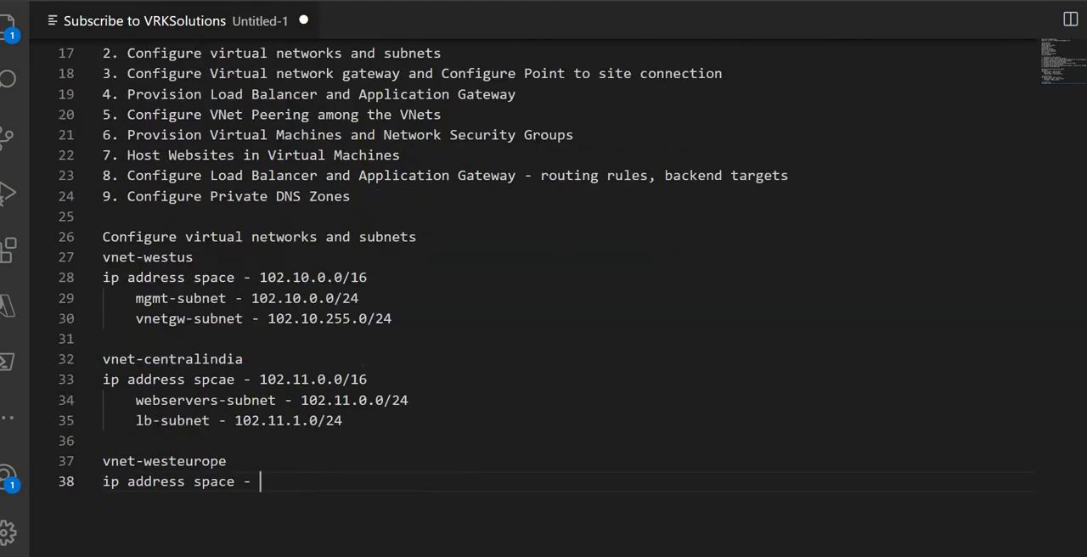
pyautogui.moveTo(260, 379); pyautogui.dragTo(368, 378)
pyautogui.click(307, 474)
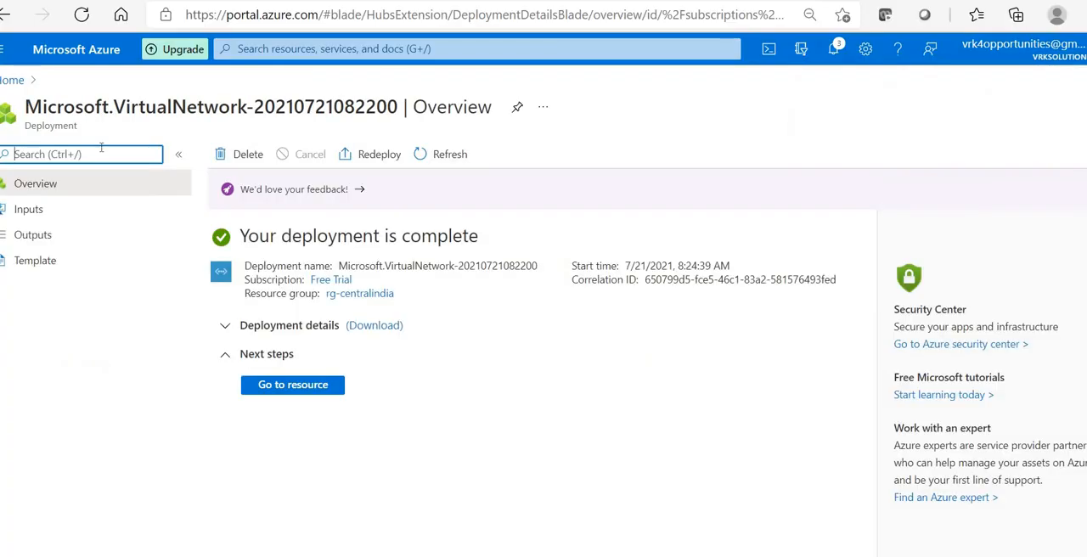
# Step: In the Azure portal, start a virtual network named vnet-westeurope in West Europe with a new resource group rg-westeurope, and proceed to its IP addresses
pyautogui.click(11, 85)
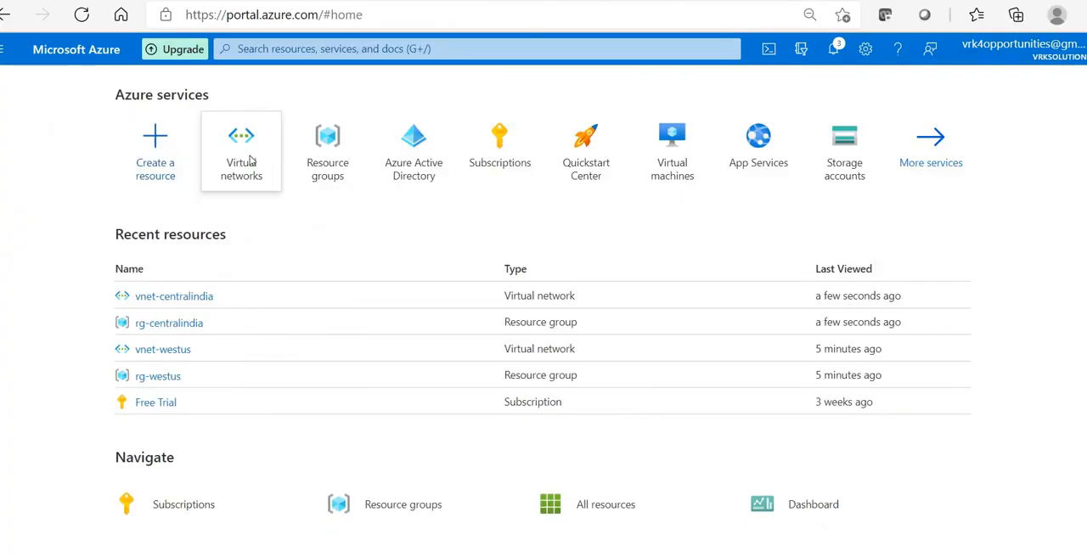
pyautogui.click(254, 160)
pyautogui.click(33, 156)
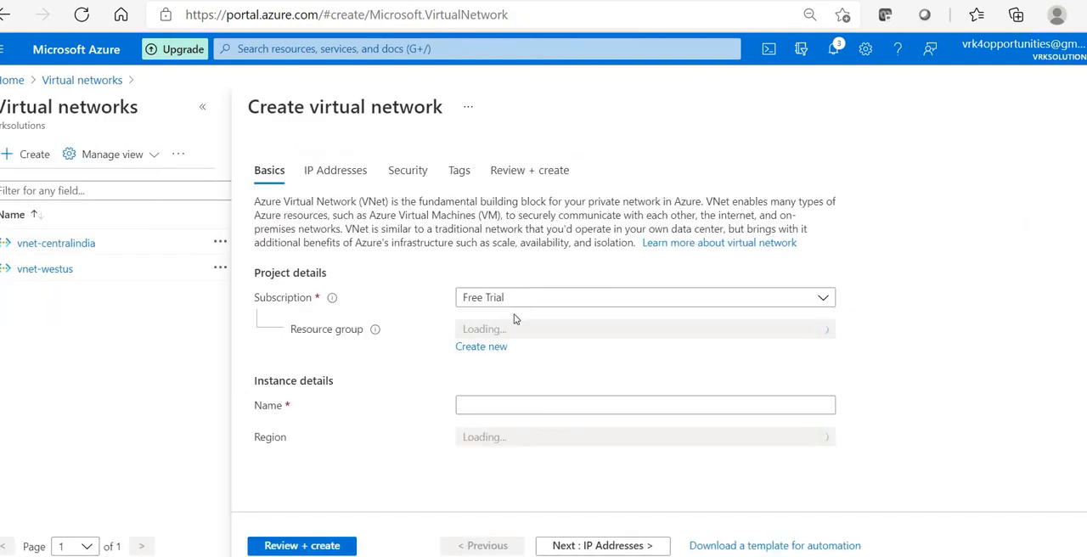
pyautogui.click(499, 331)
pyautogui.click(469, 350)
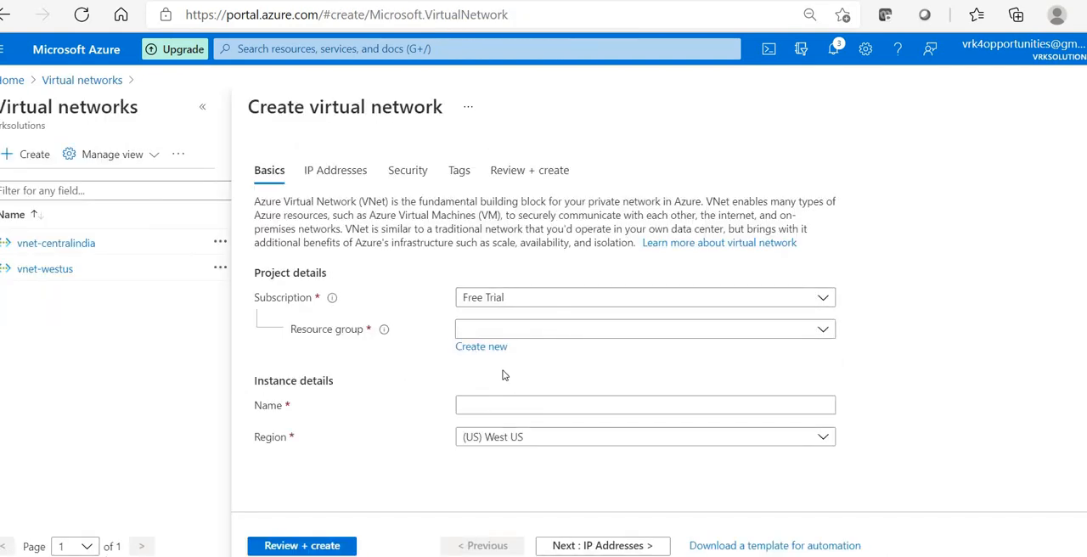
pyautogui.write('rg-westu')
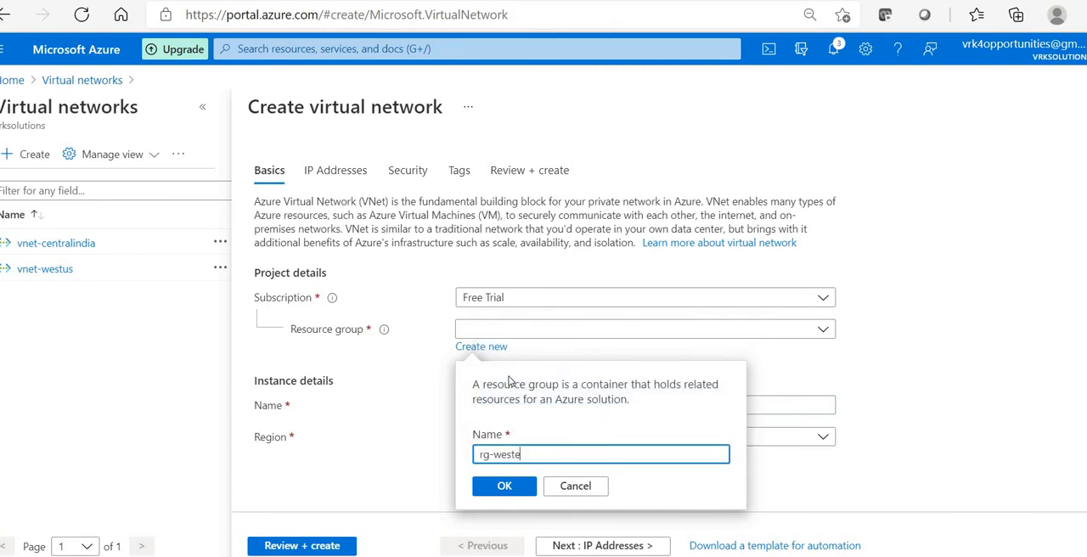
pyautogui.write('ope')
pyautogui.press('Return')
pyautogui.click(602, 545)
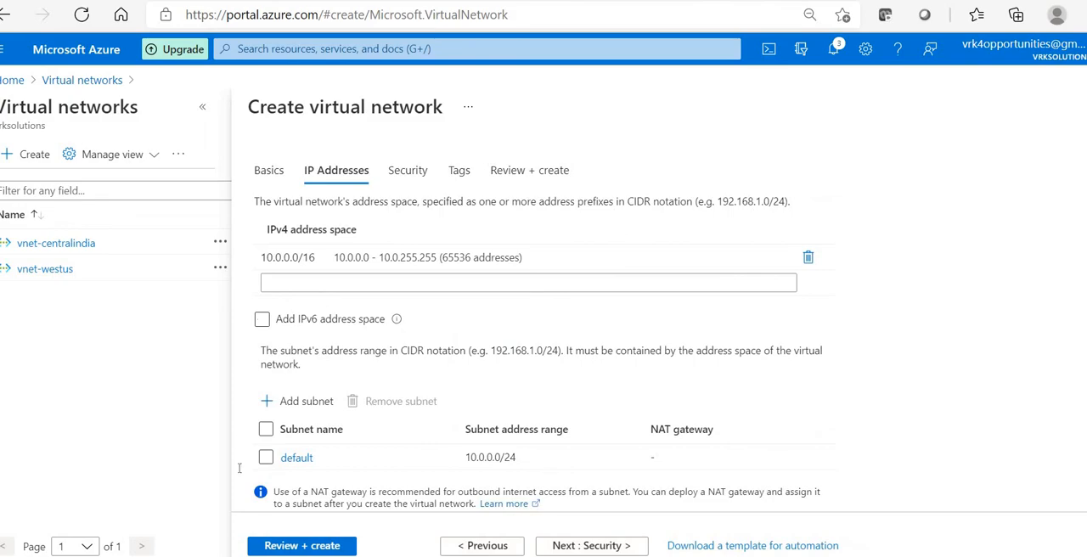
# Step: Copy 102.12.0.0/16 from the notes and set it as the new virtual network's IPv4 address space in the portal
pyautogui.hotkey('alt', 'Tab')
pyautogui.moveTo(367, 482); pyautogui.dragTo(259, 481)
pyautogui.hotkey('ctrl', 'c')
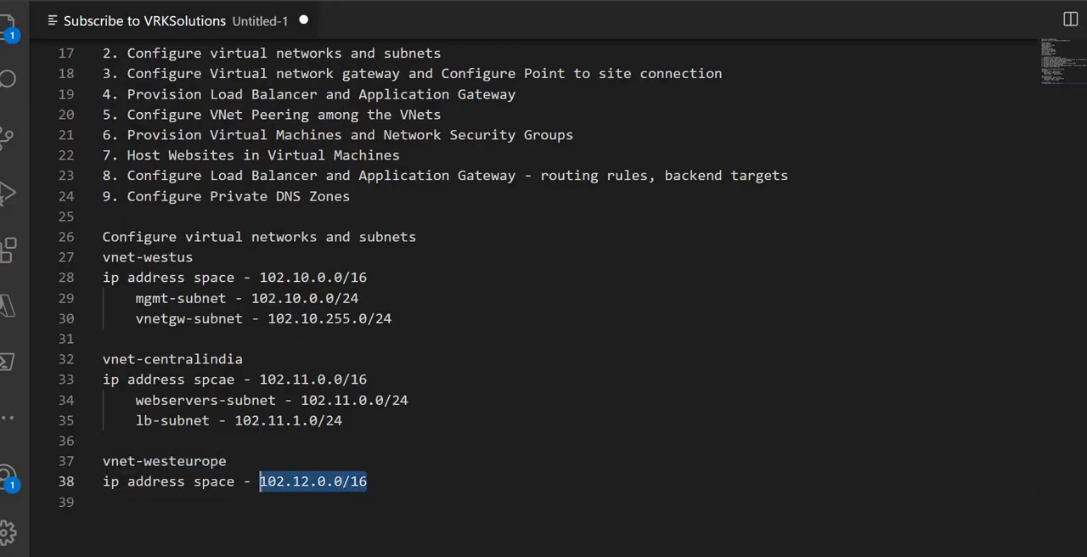
pyautogui.hotkey('alt', 'Tab')
pyautogui.click(348, 256)
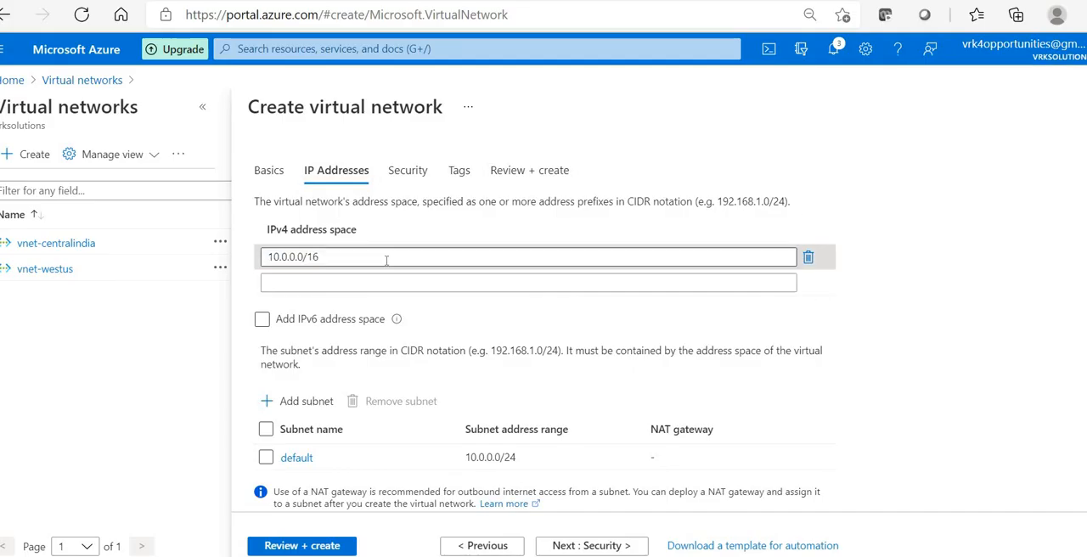
pyautogui.hotkey('ctrl', 'a')
pyautogui.hotkey('ctrl', 'v')
# Step: Check the network diagram in Paint and add a subnet named webservers-subnet with address range 102.12.0.0/24 to the new virtual network
pyautogui.scroll(-1, 365, 403)
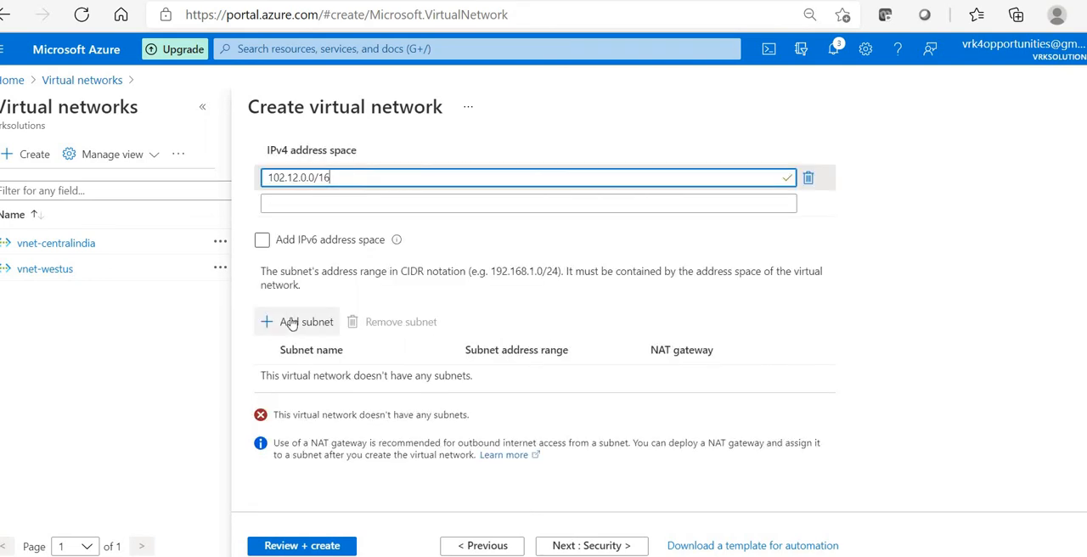
pyautogui.click(299, 322)
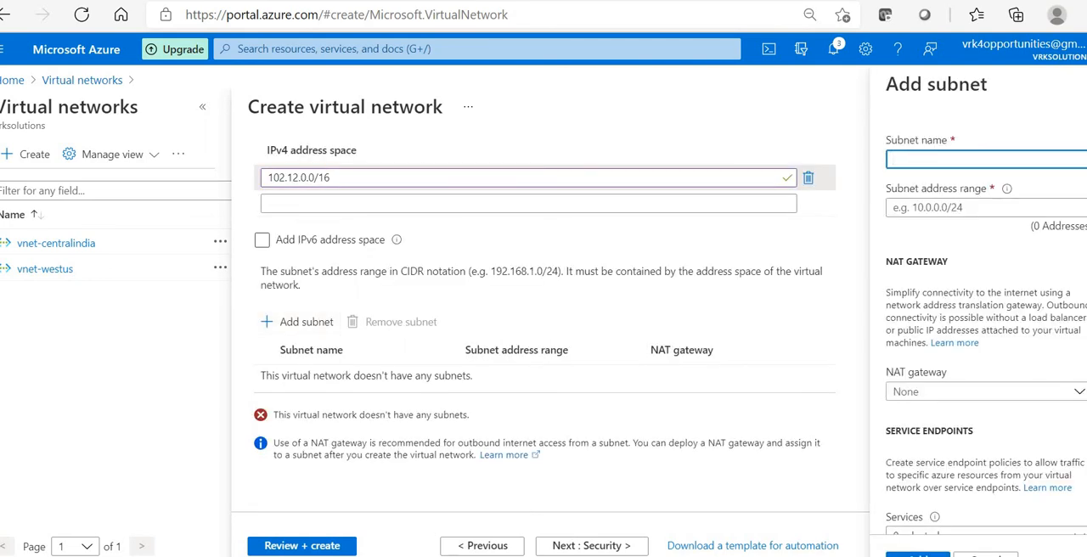
pyautogui.hotkey('alt', 'Tab')
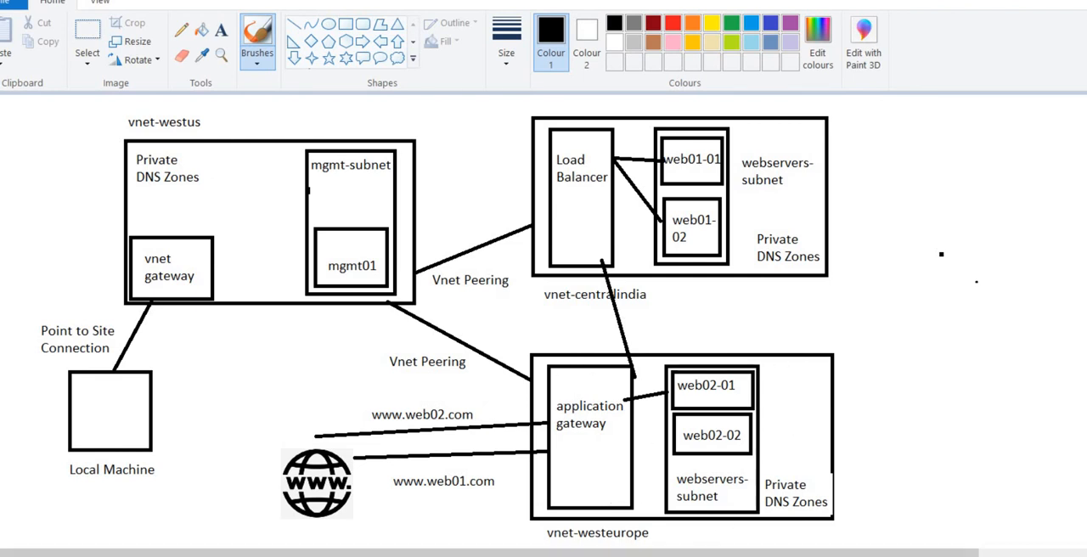
pyautogui.hotkey('alt', 'Tab')
pyautogui.write('we')
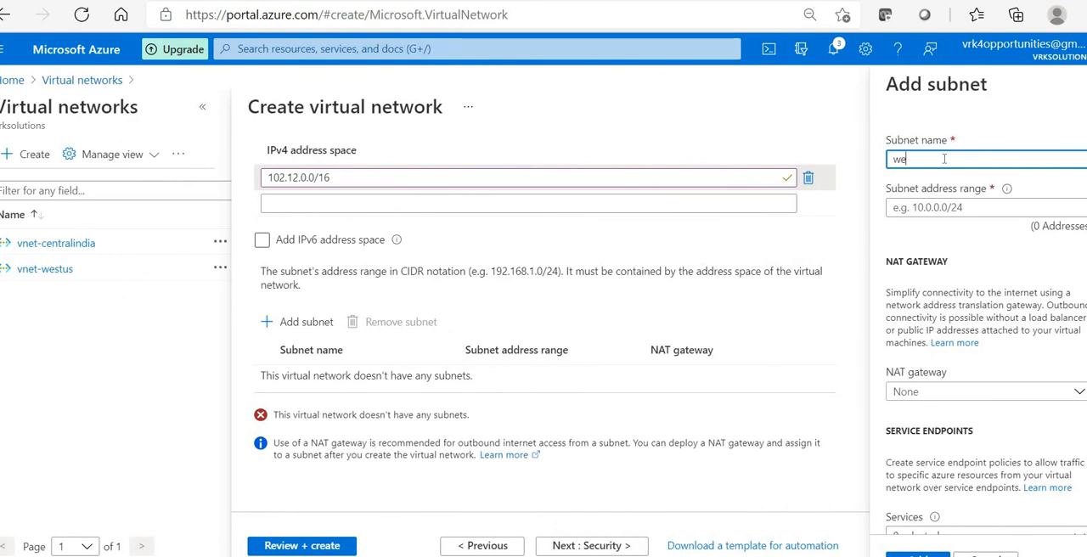
pyautogui.write('bservers-subnet')
pyautogui.click(947, 207)
pyautogui.write('102.12.0.0/24')
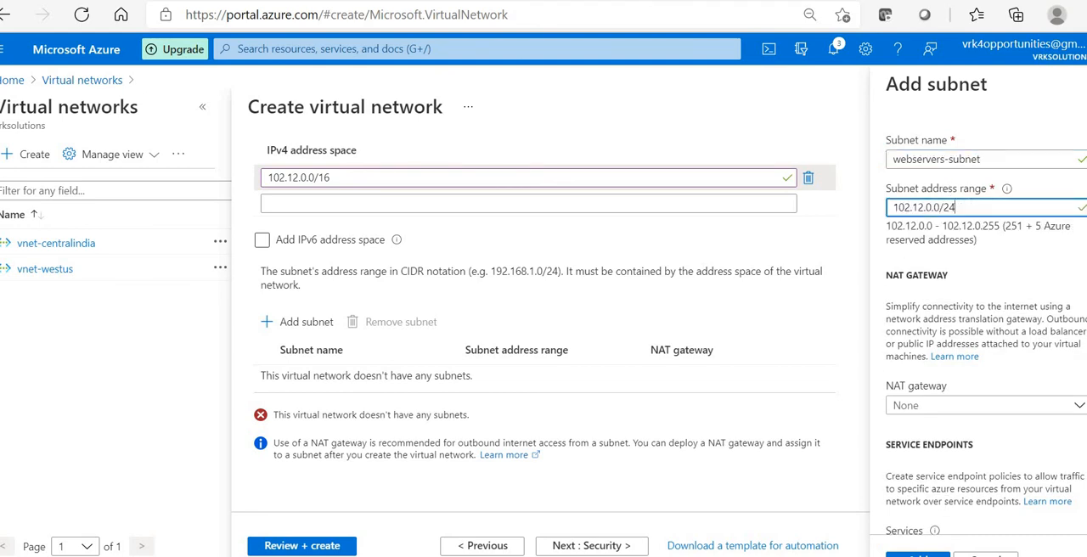
pyautogui.click(917, 554)
# Step: Add a second subnet named appgw-subnet with range 102.12.1.0/24 and create the vnet-westeurope virtual network
pyautogui.click(302, 401)
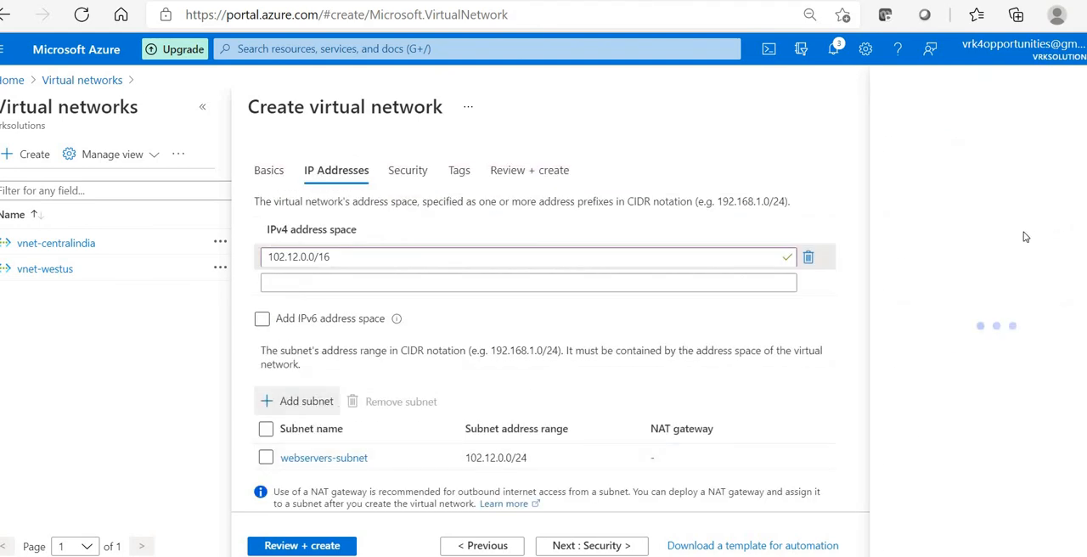
pyautogui.write('ap')
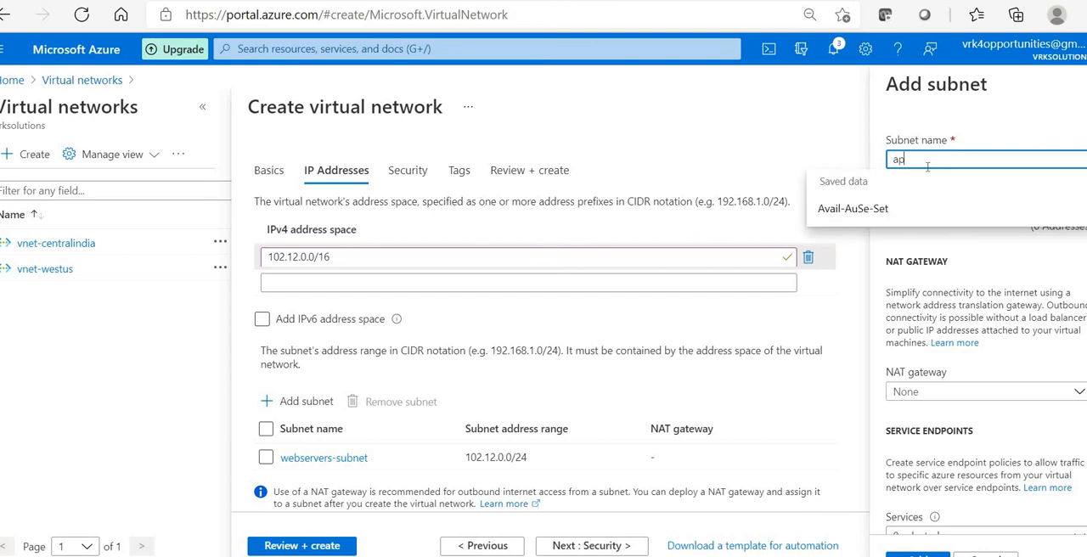
pyautogui.write('pgw-sub')
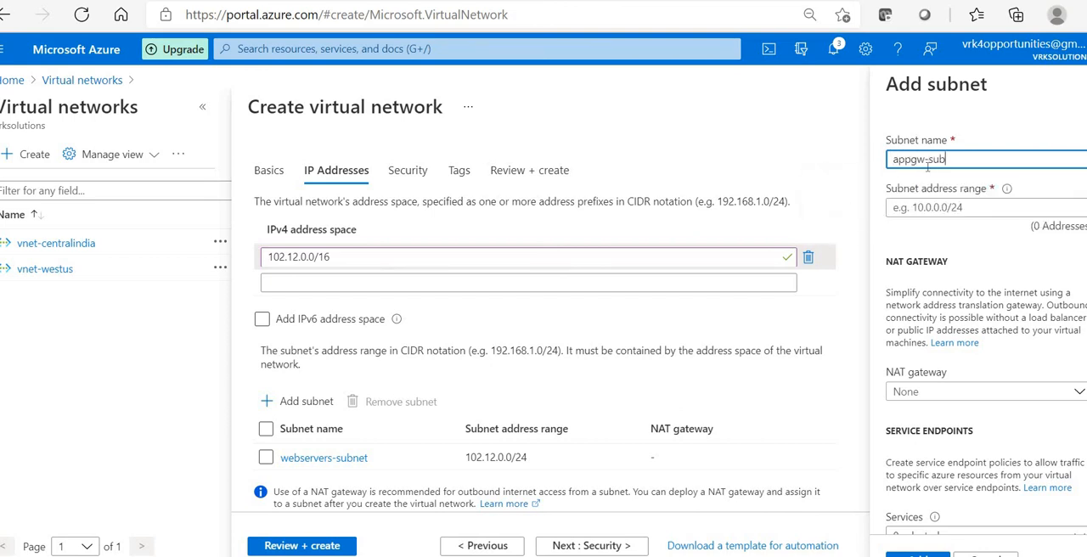
pyautogui.write('net')
pyautogui.click(976, 207)
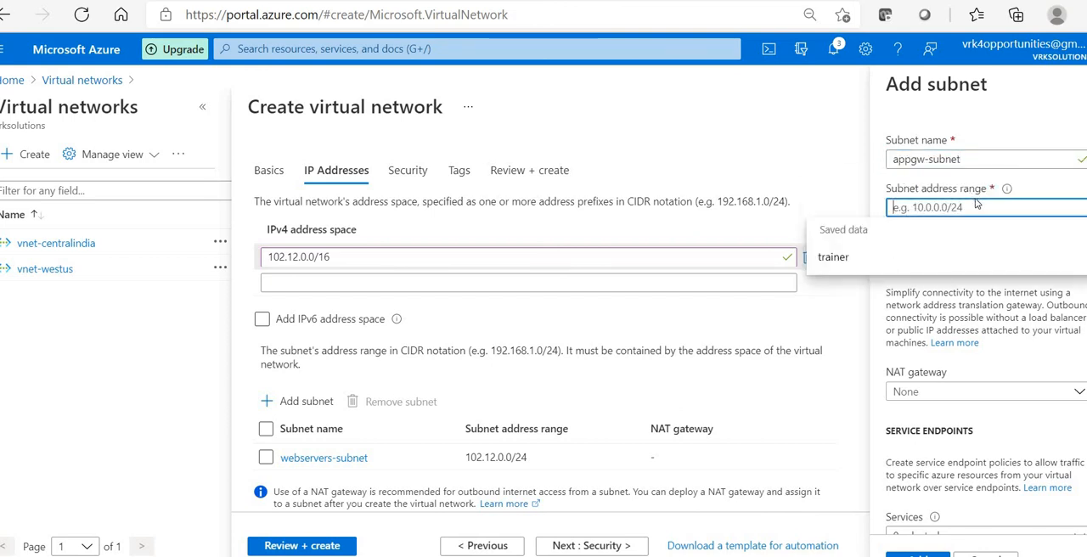
pyautogui.hotkey('ctrl', 'v')
pyautogui.press('BackSpace')
pyautogui.press('BackSpace')
pyautogui.write('24')
pyautogui.click(932, 207)
pyautogui.press('BackSpace')
pyautogui.write('1')
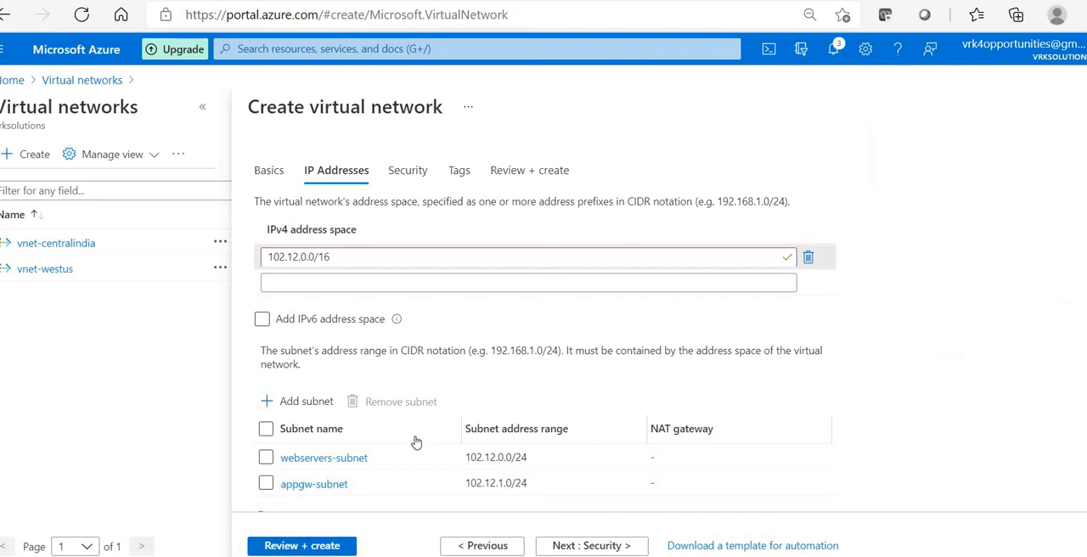
pyautogui.click(323, 545)
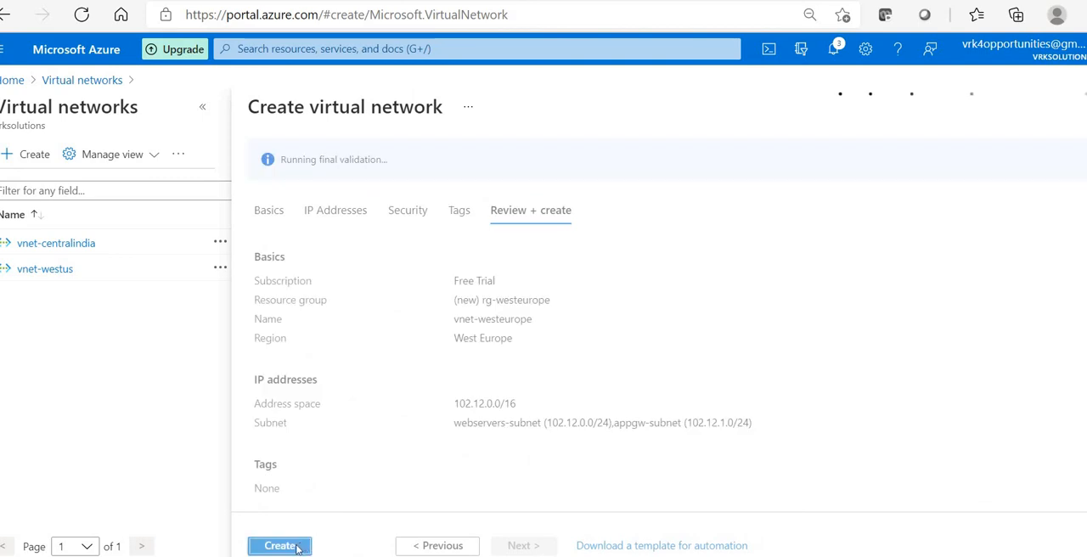
pyautogui.click(296, 545)
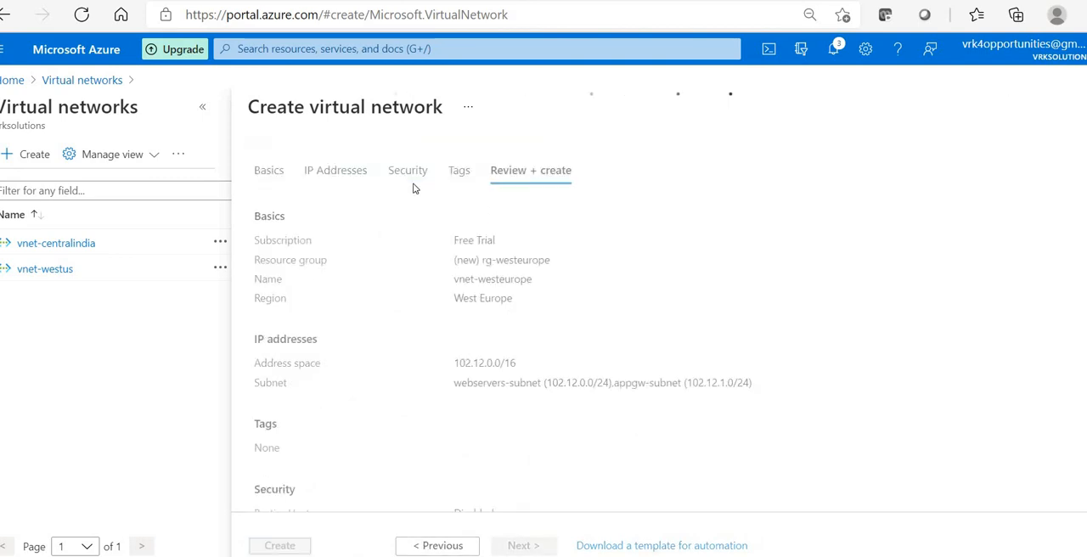